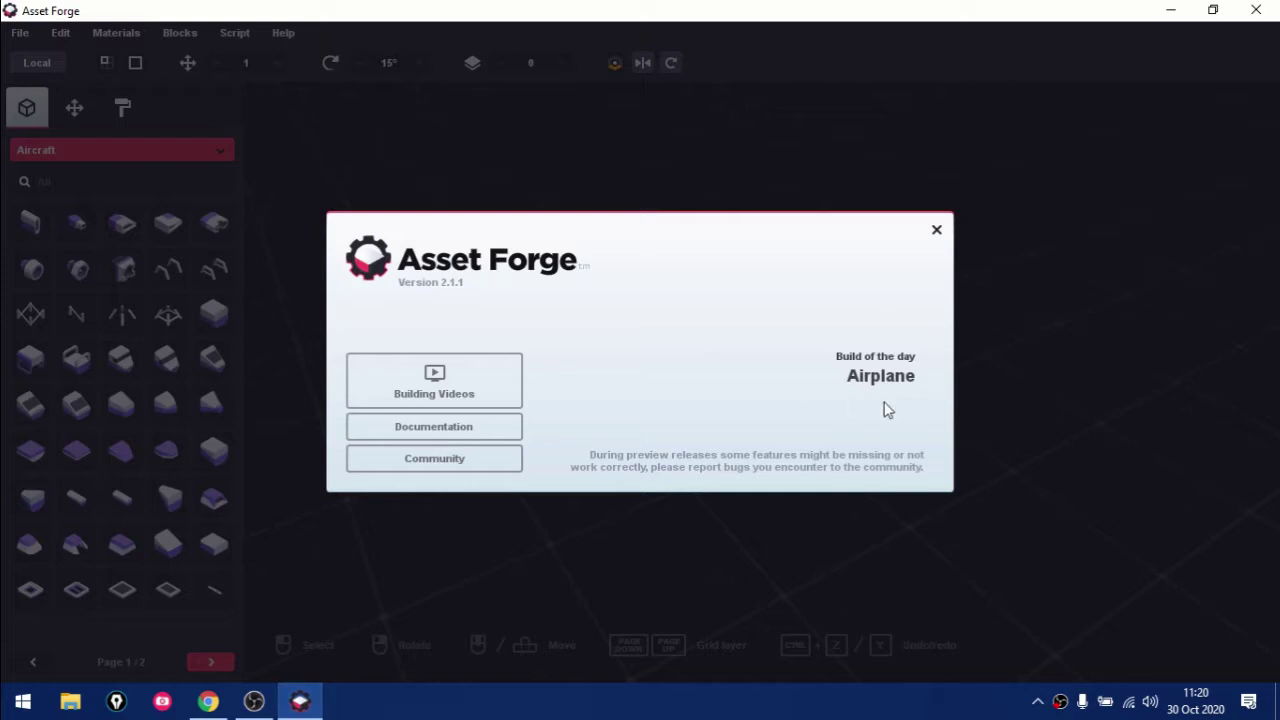
- Close the welcome screen and attach a fuselage block from the Aircraft library
click(884, 409)
click(121, 358)
click(700, 374)
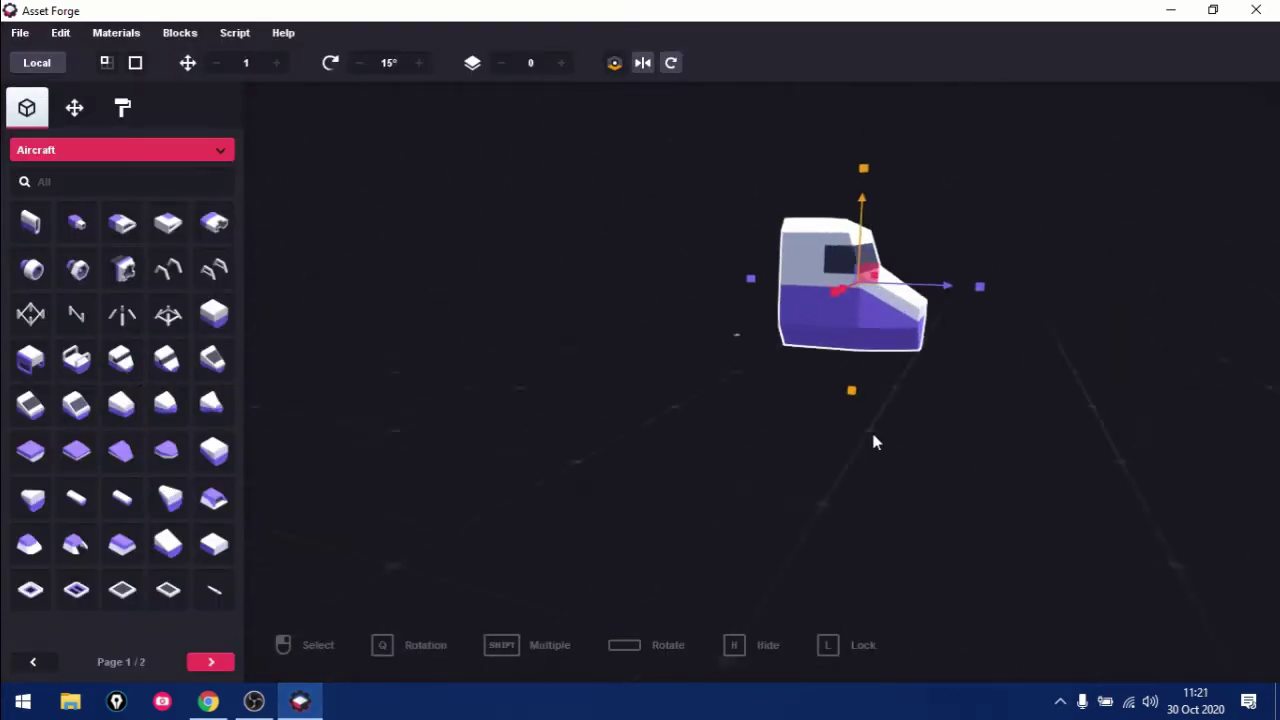
drag(738, 394, 600, 356)
- Place a purple wing block beside the fuselage and slide it out along the side
click(211, 662)
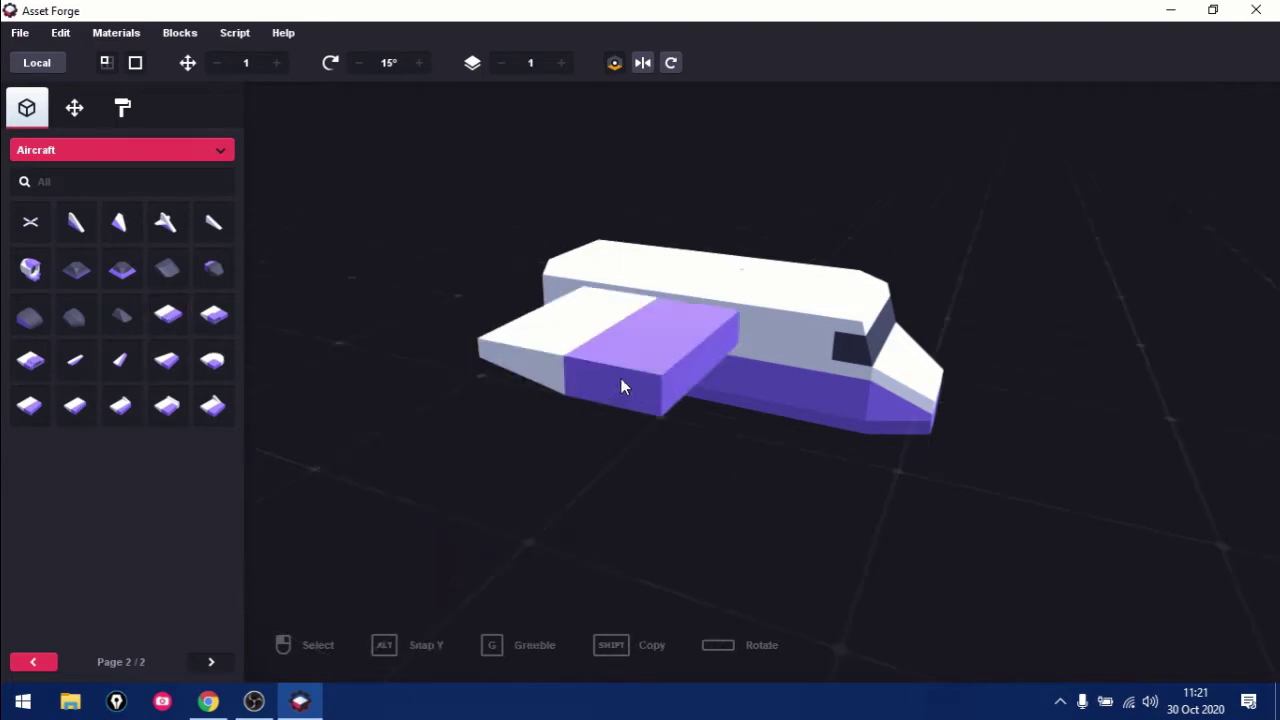
click(630, 452)
mouse_move(630, 452)
right_down()
mouse_move(482, 314)
mouse_move(612, 256)
right_up()
mouse_move(612, 256)
mouse_down()
mouse_move(735, 326)
mouse_move(594, 420)
mouse_up()
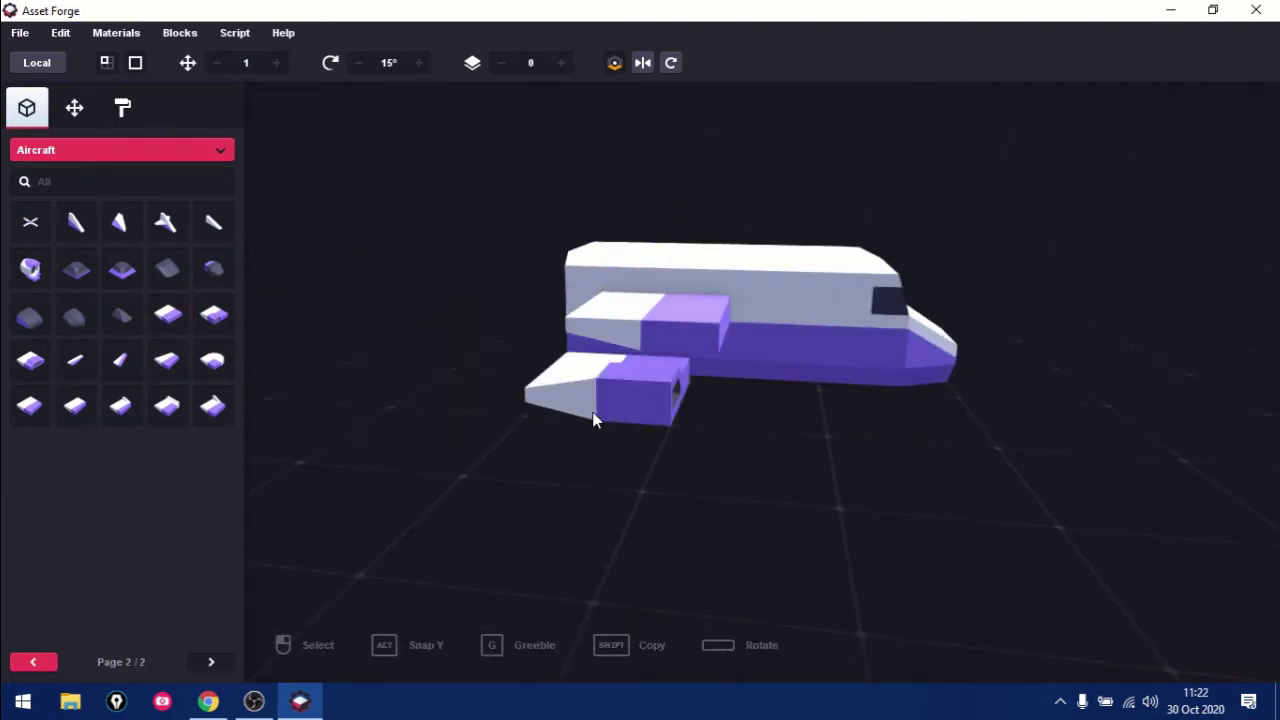
right_drag(666, 486, 294, 386)
right_drag(378, 252, 122, 420)
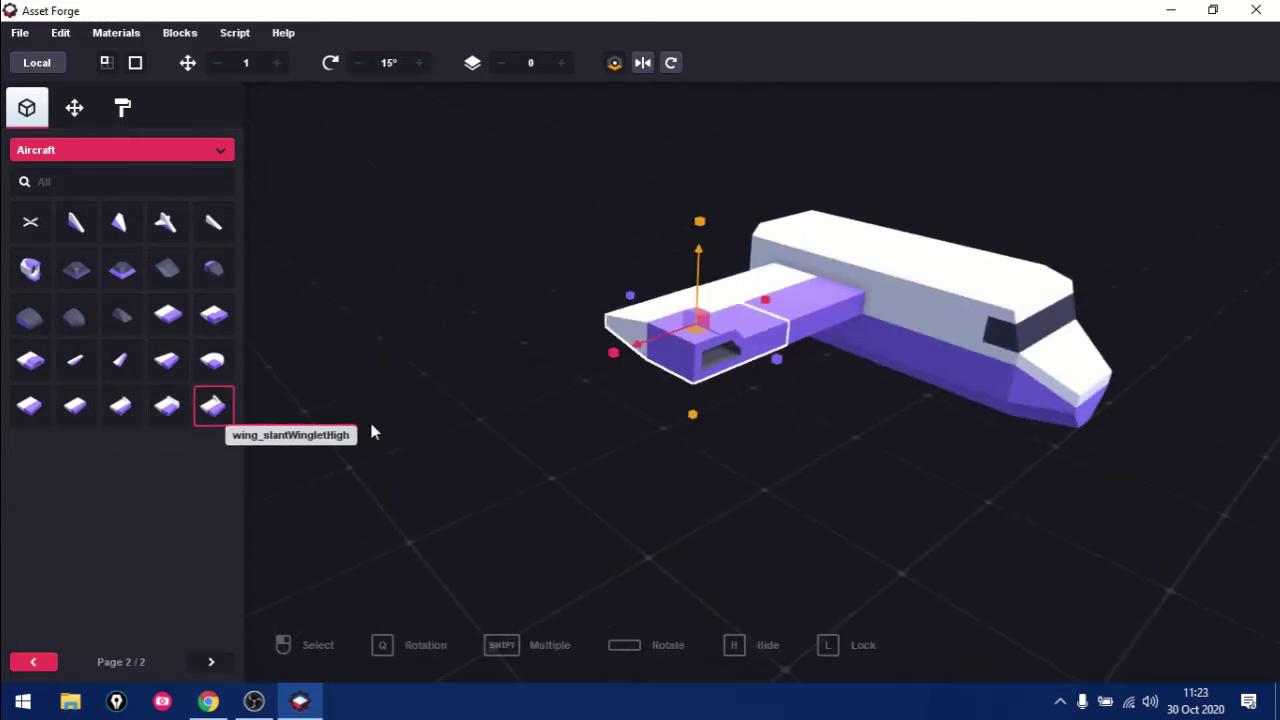
- Try a wing_slantWingletHigh block with 90° rotation snapping, then delete it
click(562, 410)
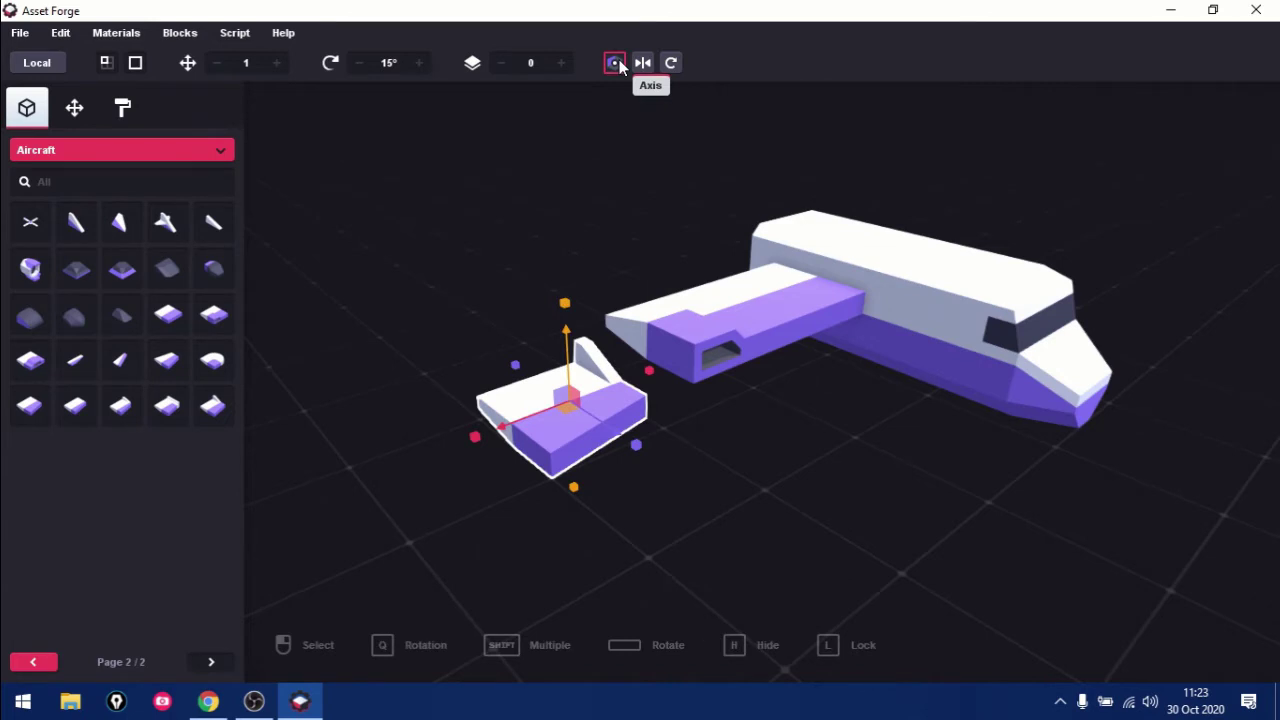
click(619, 62)
click(675, 62)
click(420, 63)
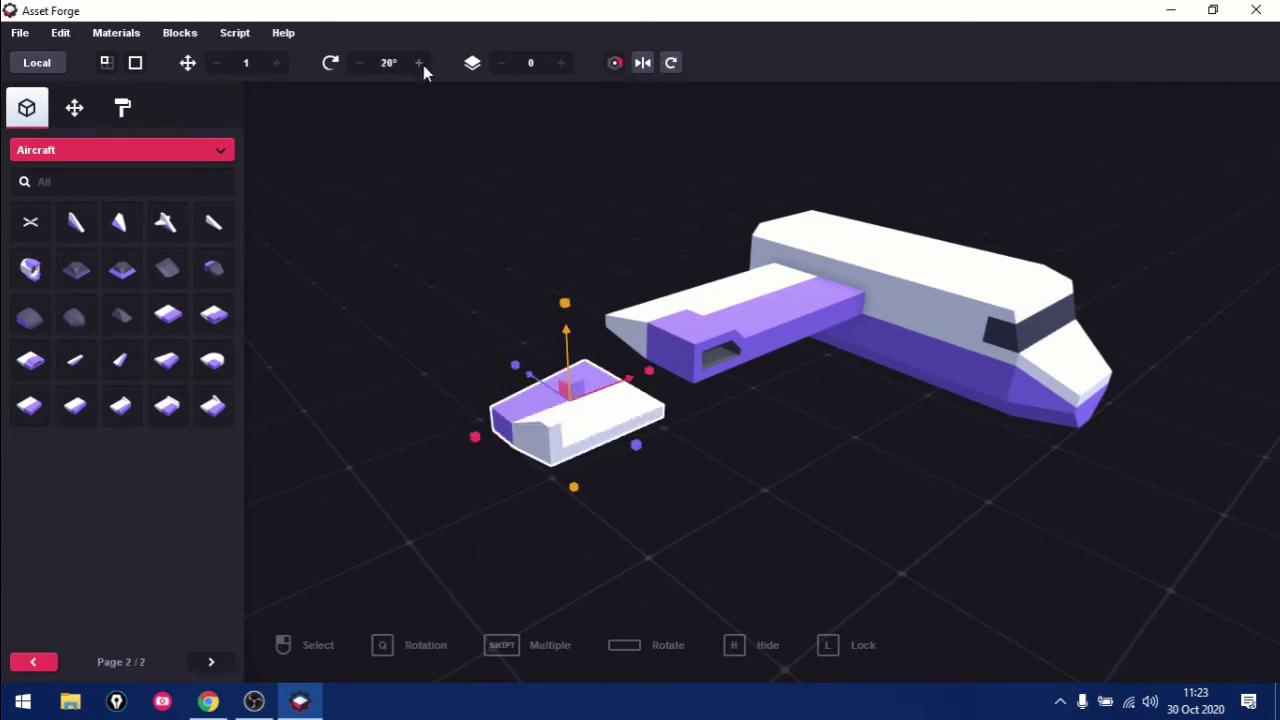
click(670, 63)
key(Delete)
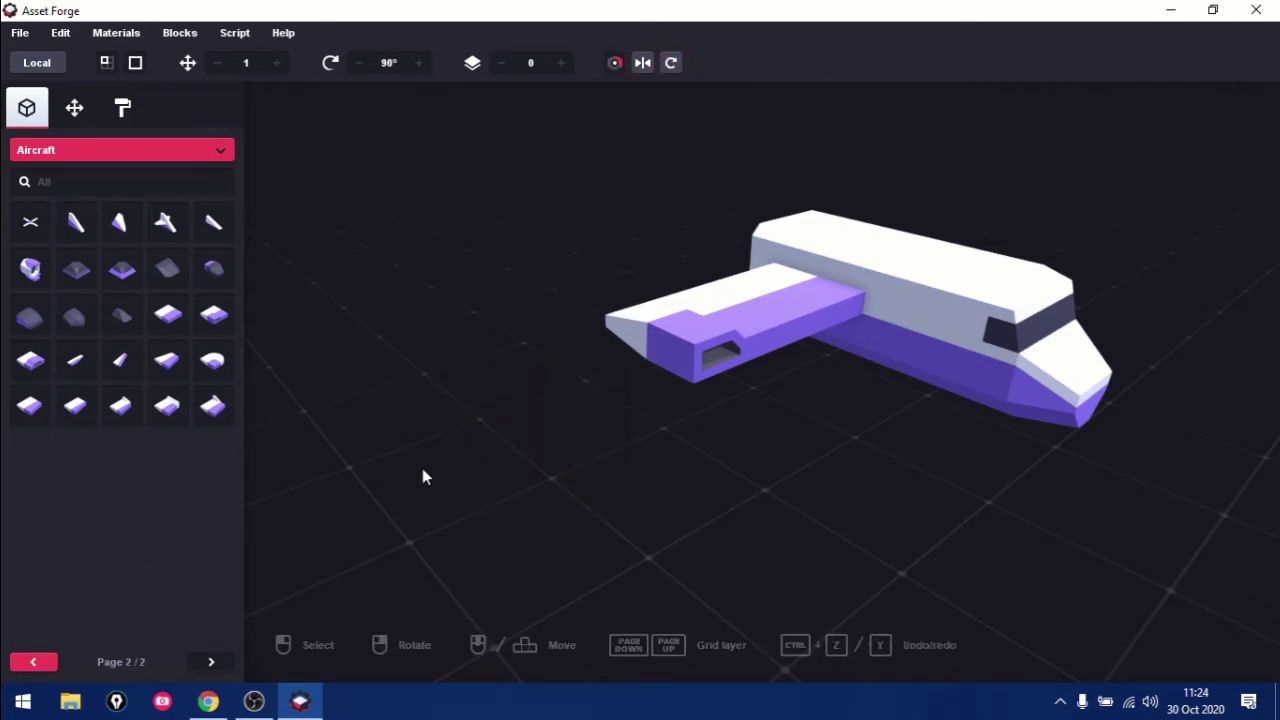
click(220, 405)
click(537, 423)
click(33, 662)
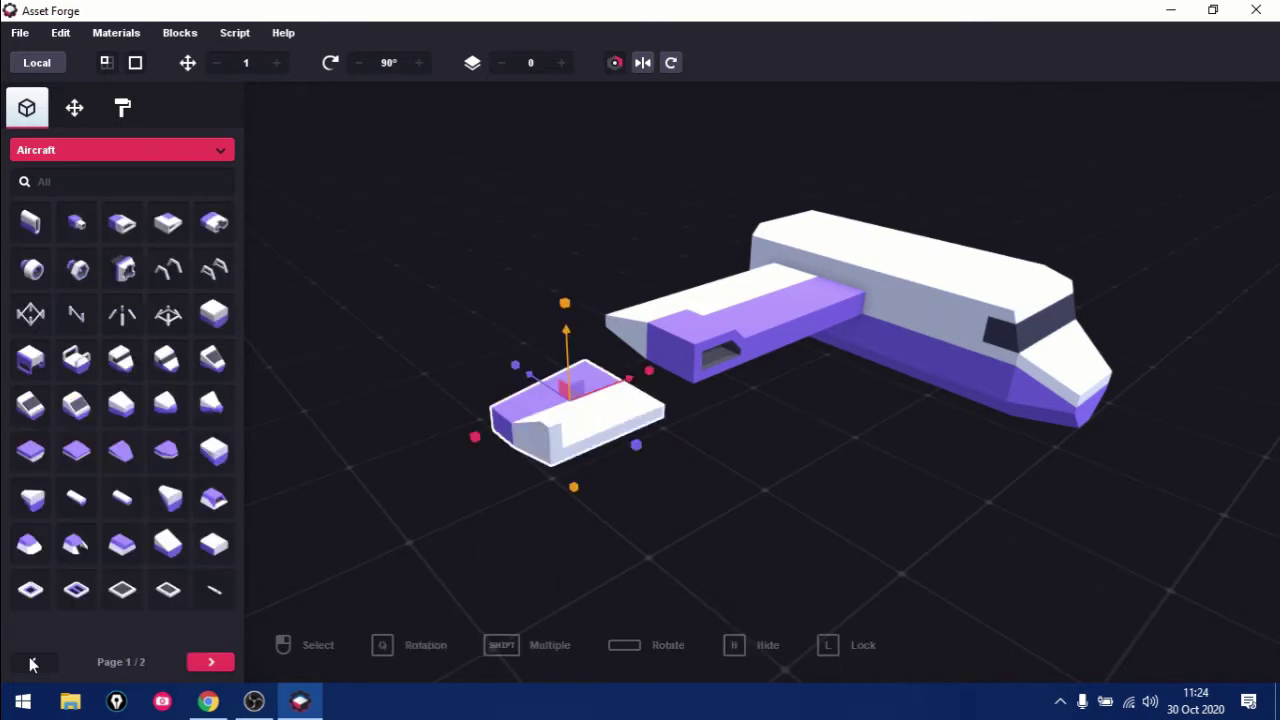
click(211, 663)
key(Delete)
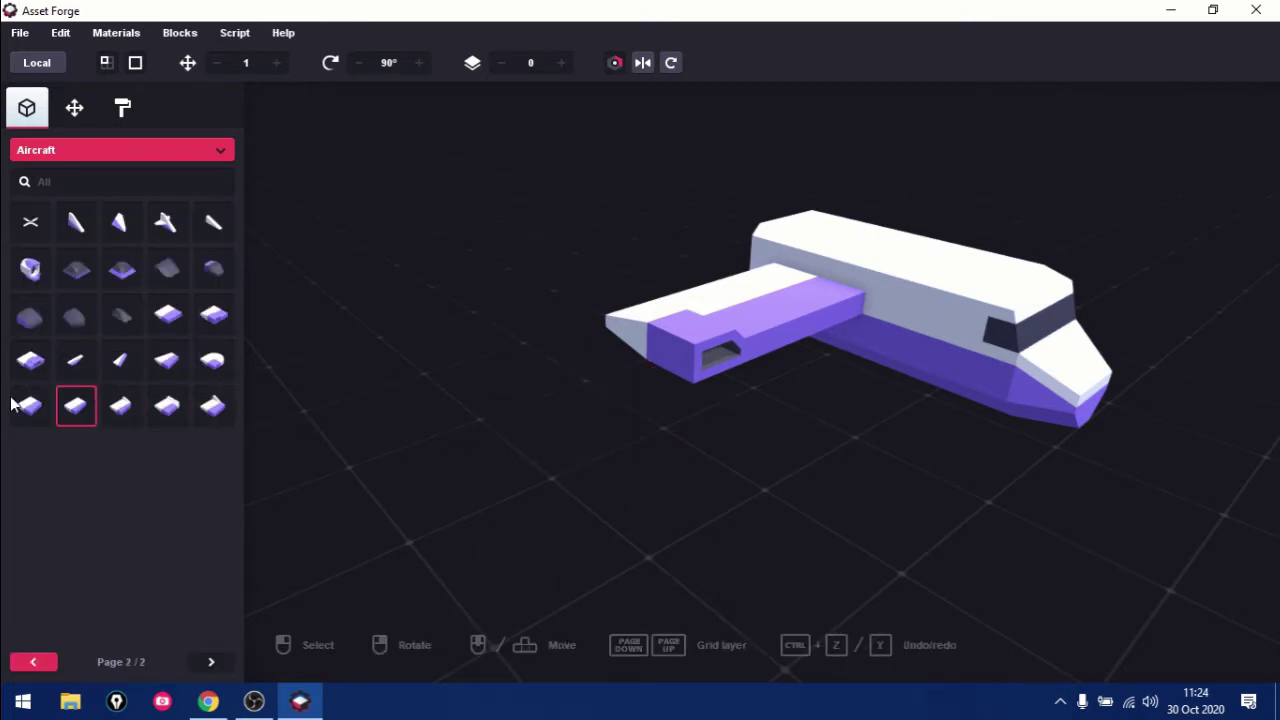
- Add a wing_slantEdge block that extends the side wing outward
click(113, 411)
click(537, 415)
click(671, 62)
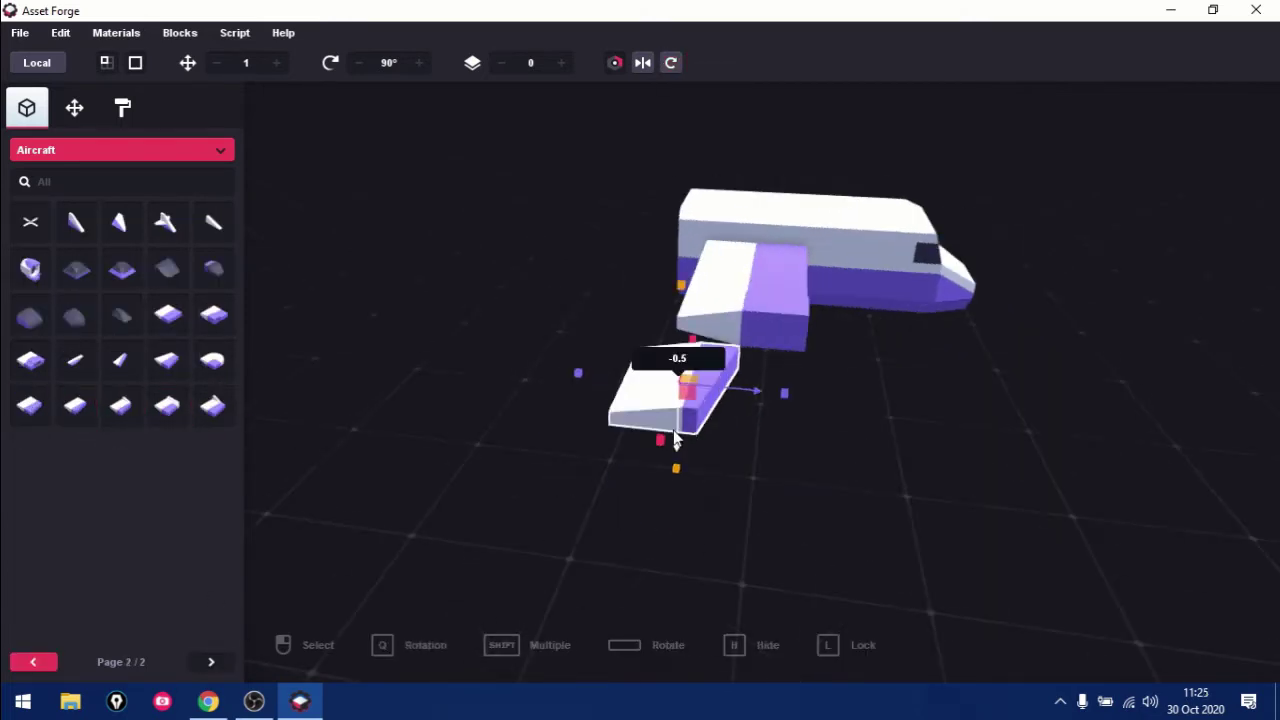
right_drag(813, 374, 525, 396)
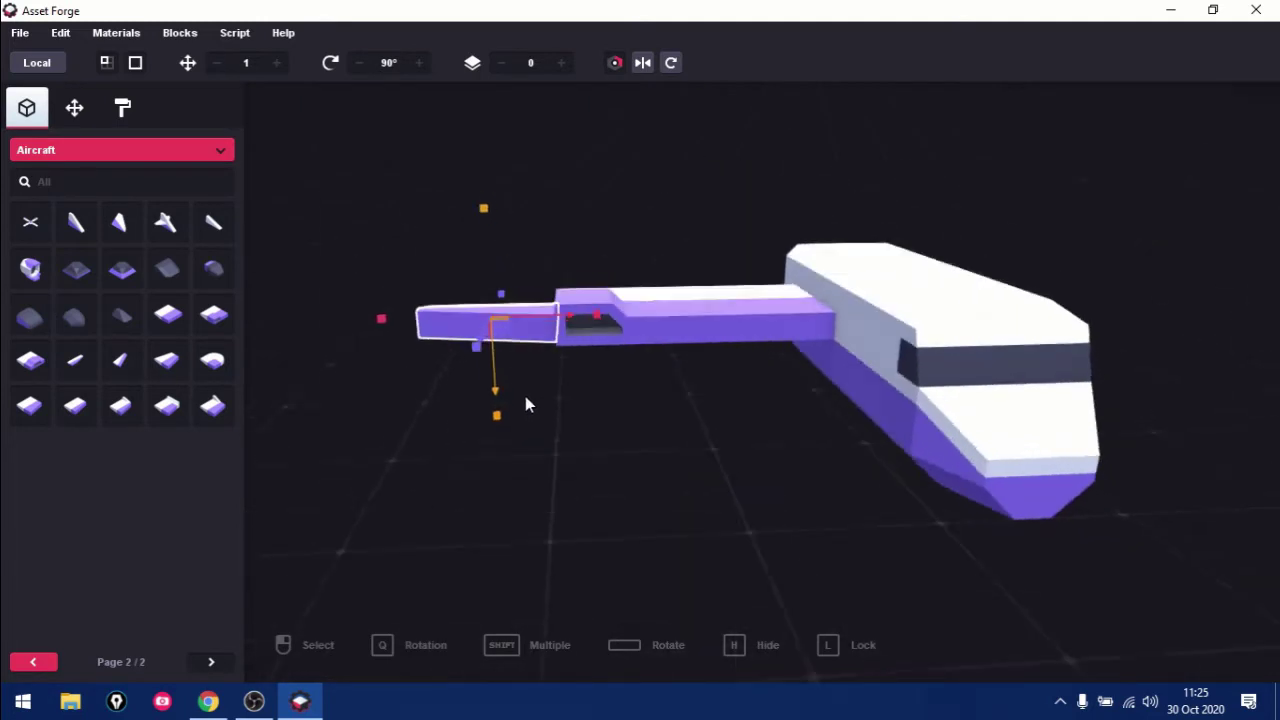
- Attach the wing_long block to the side of the fuselage
click(78, 370)
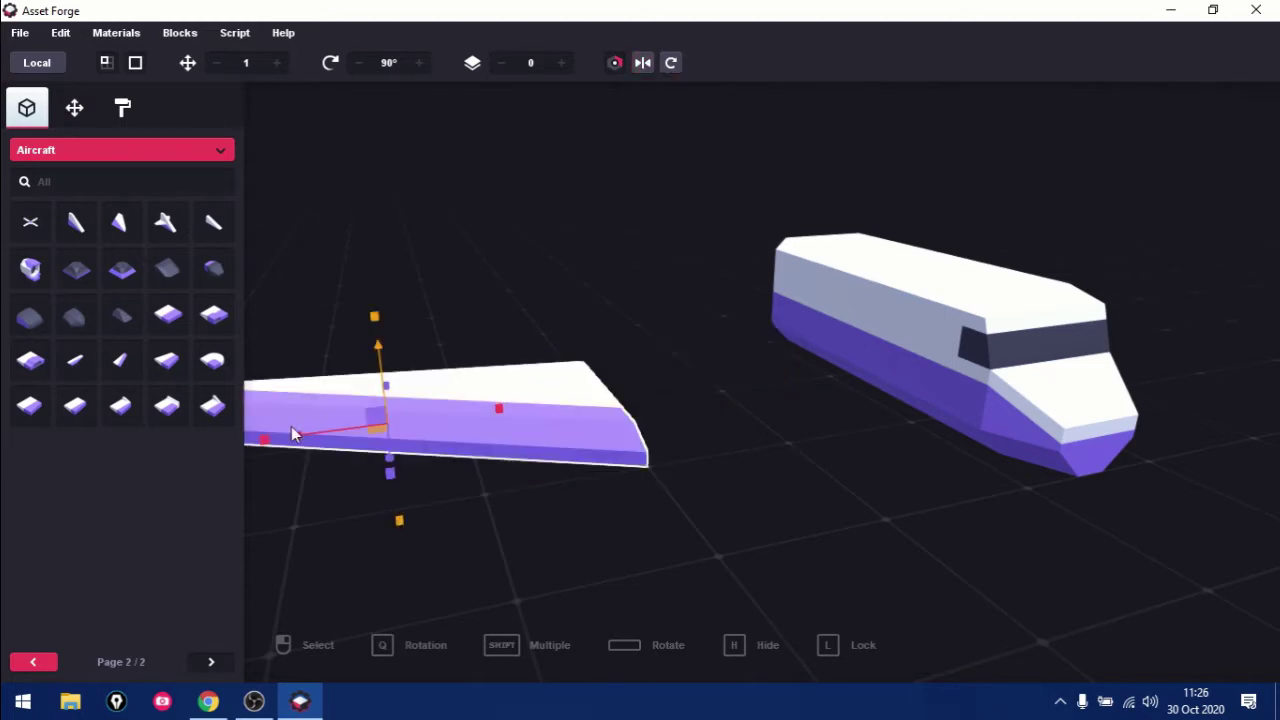
click(666, 280)
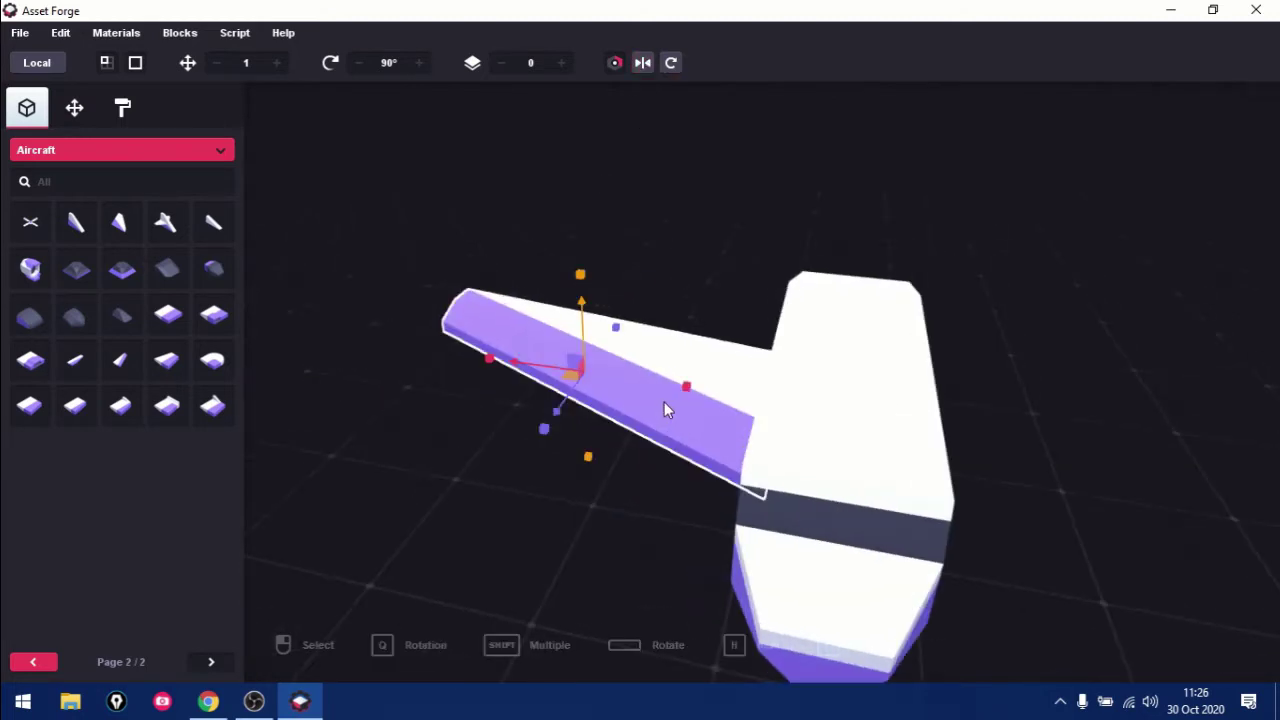
mouse_move(829, 513)
right_down()
mouse_move(882, 420)
mouse_move(68, 597)
right_up()
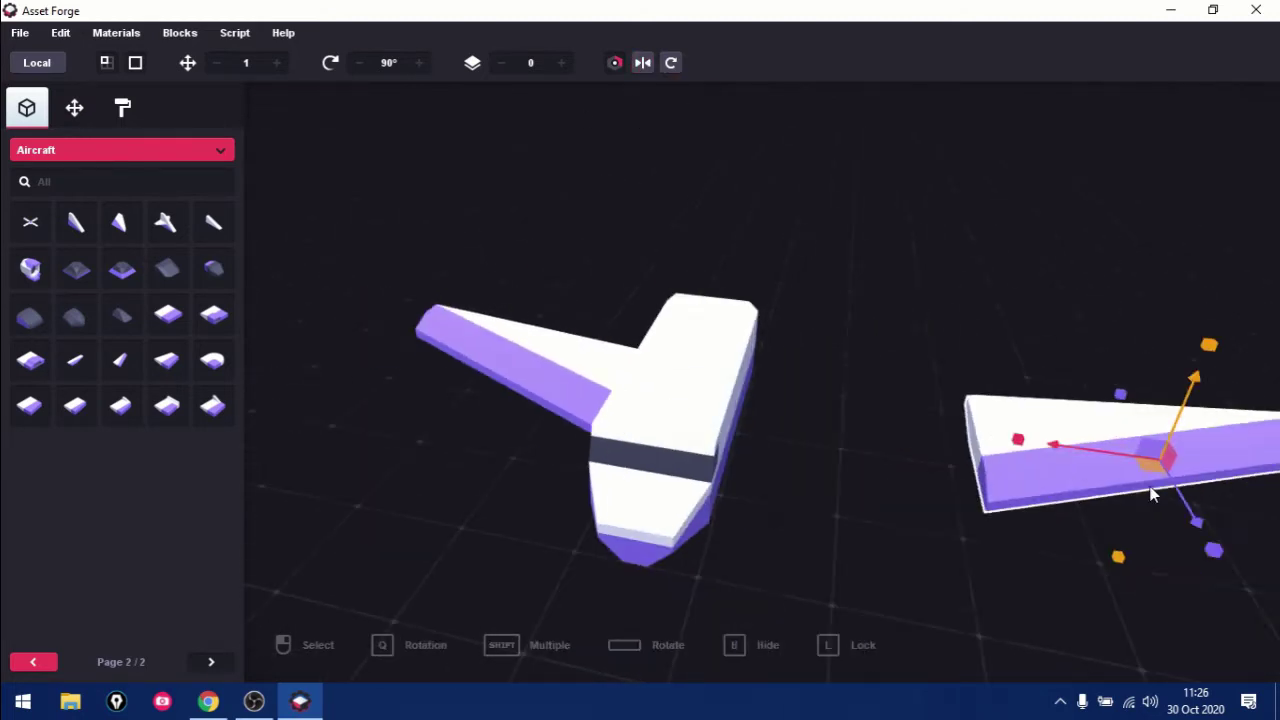
- Join a hull_body block onto the fuselage's rear end to lengthen it
click(33, 661)
click(213, 313)
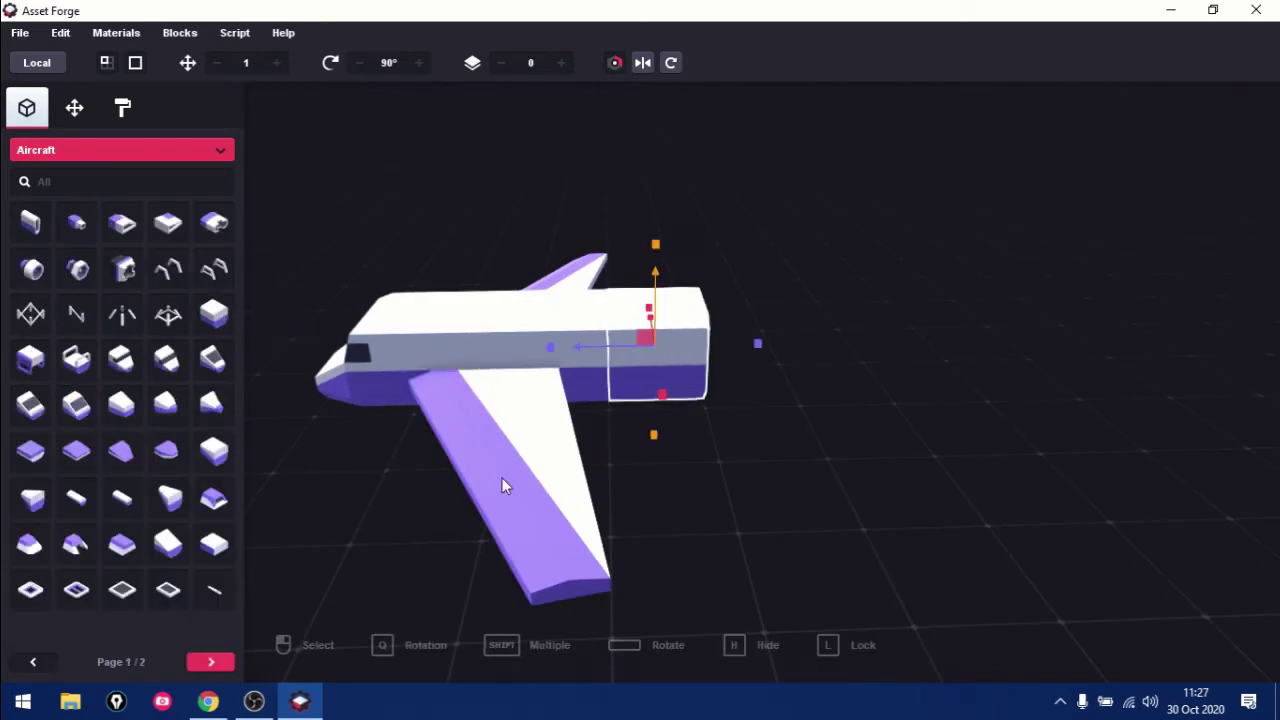
click(640, 65)
right_drag(640, 300, 729, 323)
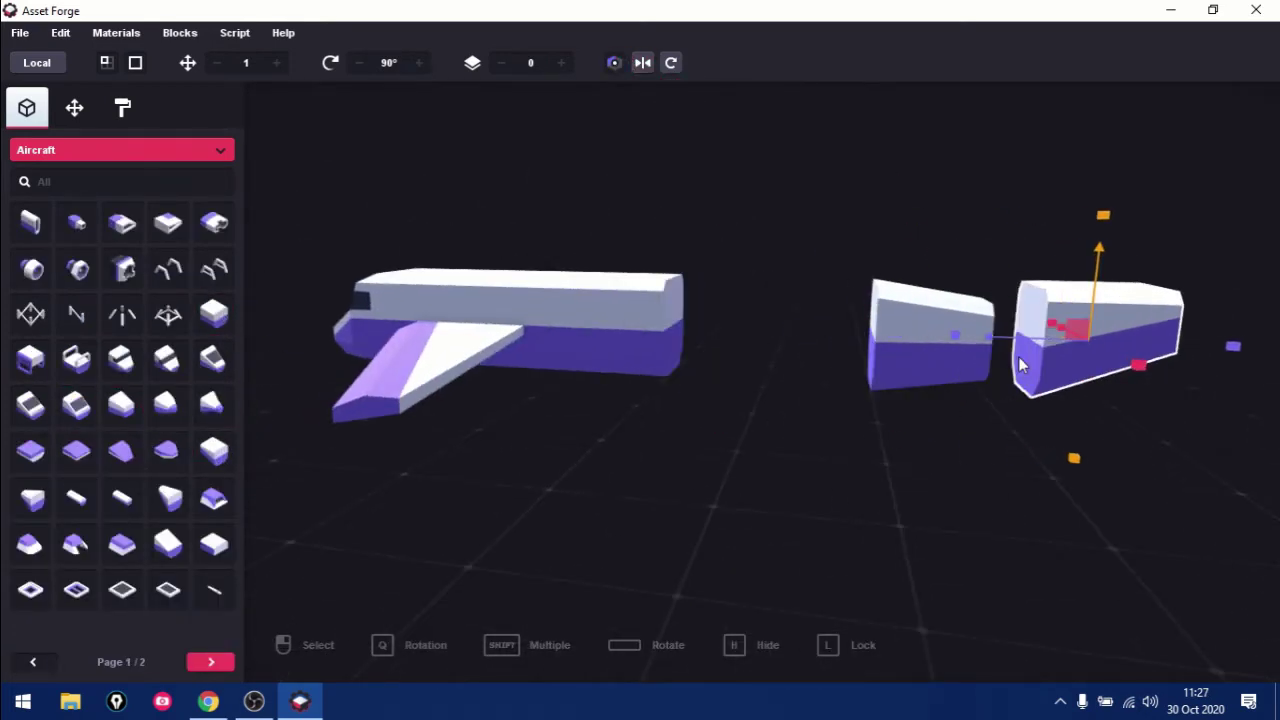
click(1020, 365)
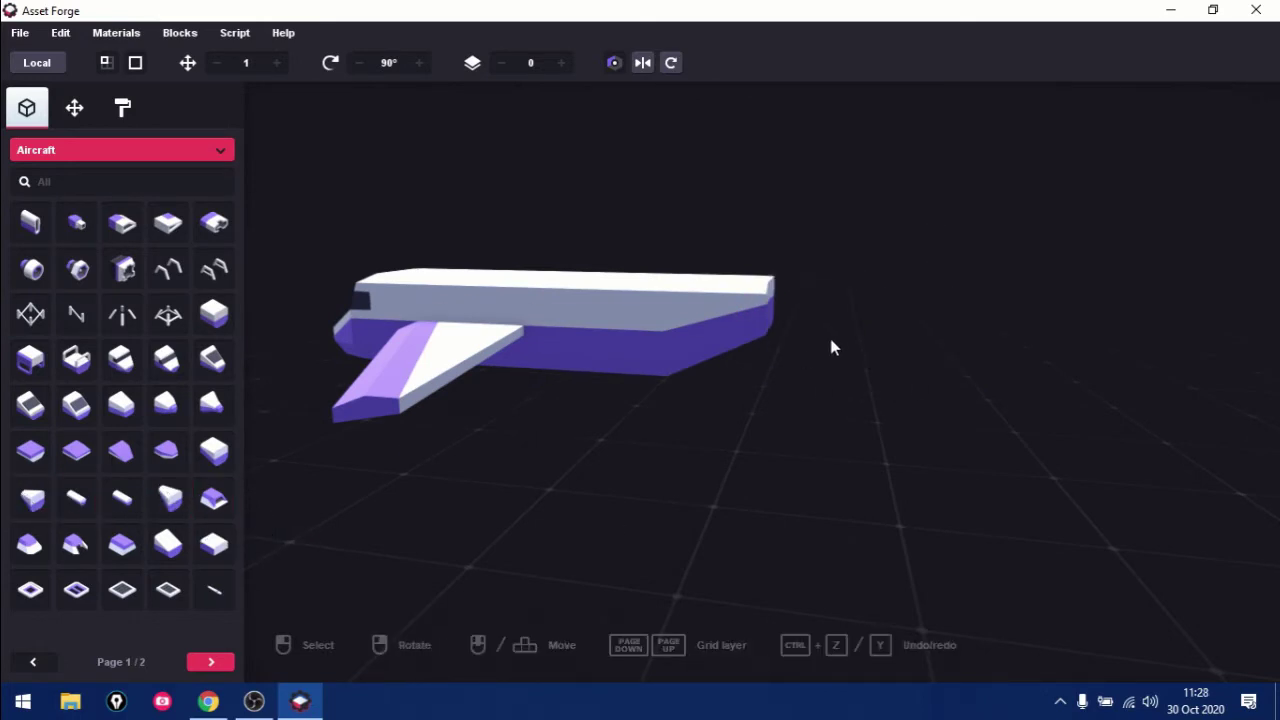
click(211, 662)
click(76, 222)
- Fix the rudder_sides fin on the tail and add a hull_tailTop piece
click(716, 435)
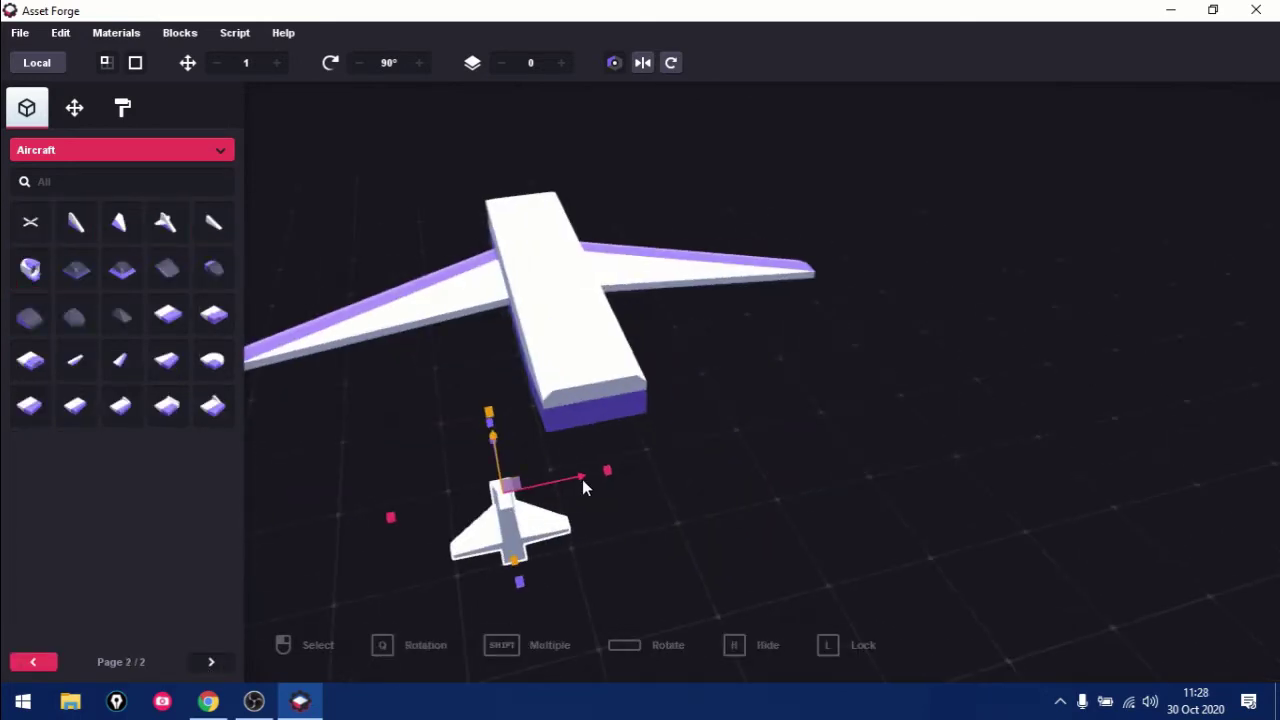
right_drag(716, 435, 808, 166)
click(42, 661)
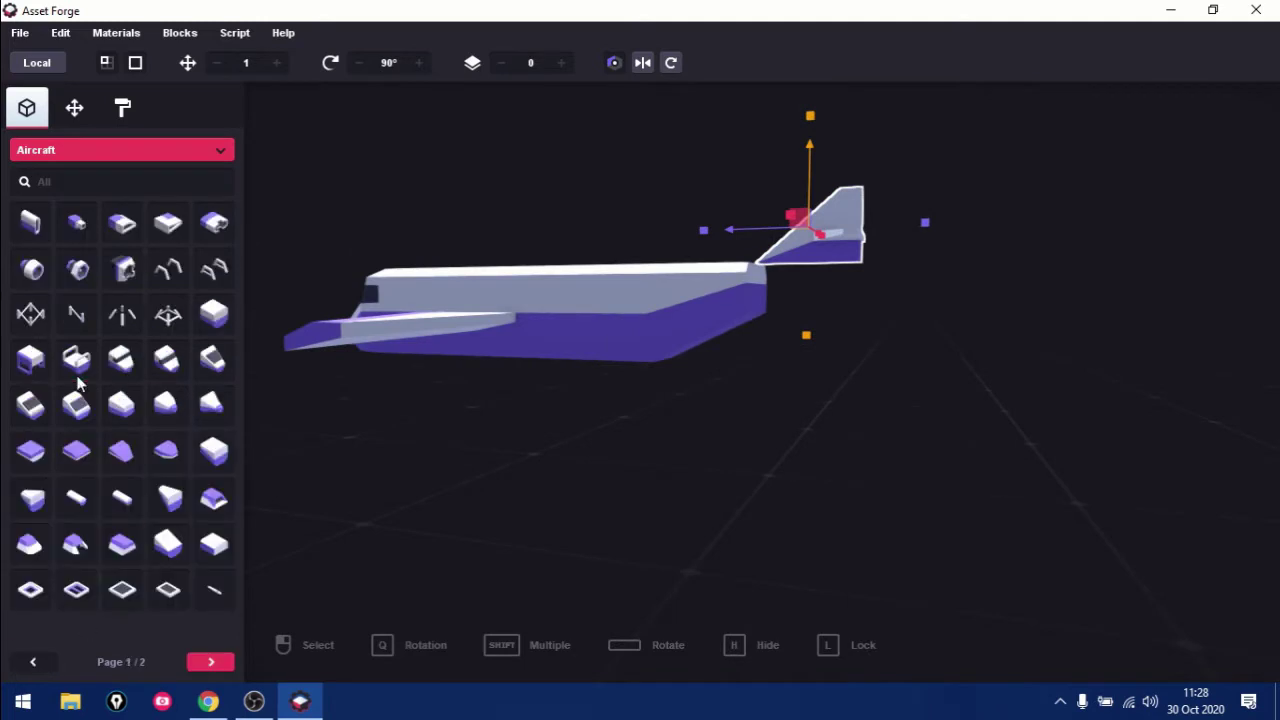
click(168, 497)
- Set the movement step to 0.1 and nudge the hull_tailTop piece into position
click(74, 107)
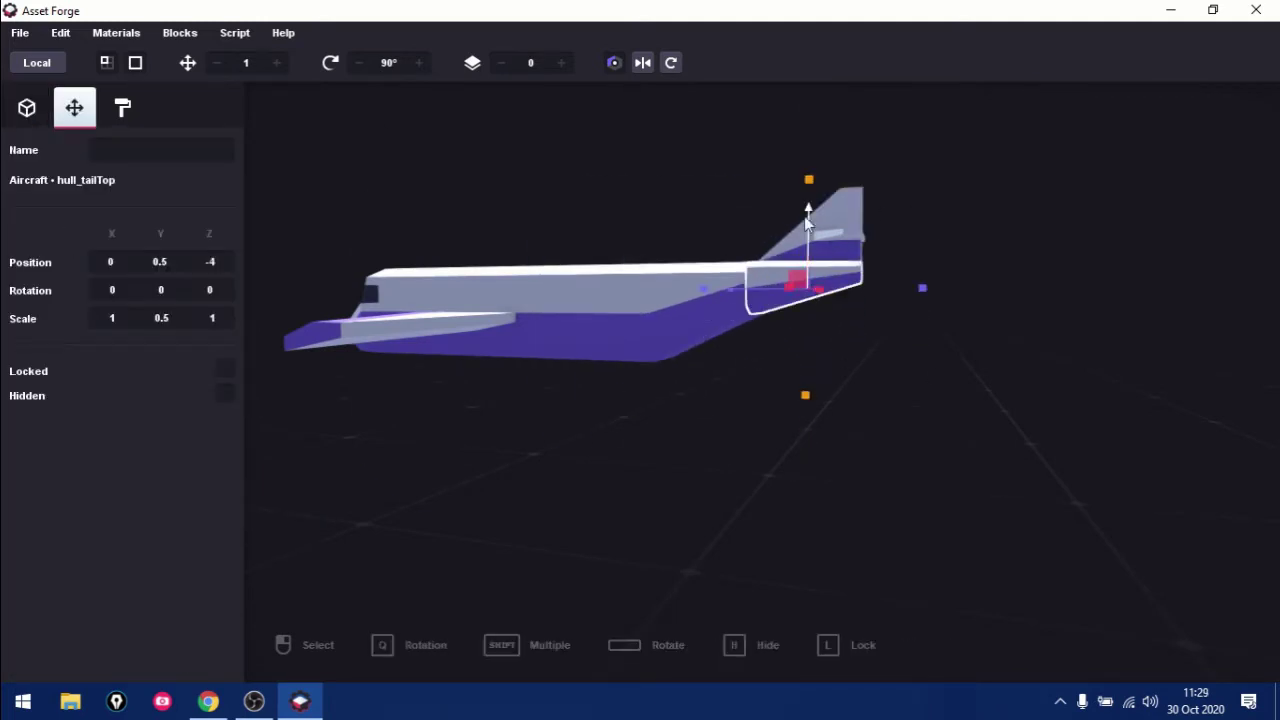
drag(808, 222, 808, 208)
right_drag(808, 208, 627, 411)
click(522, 304)
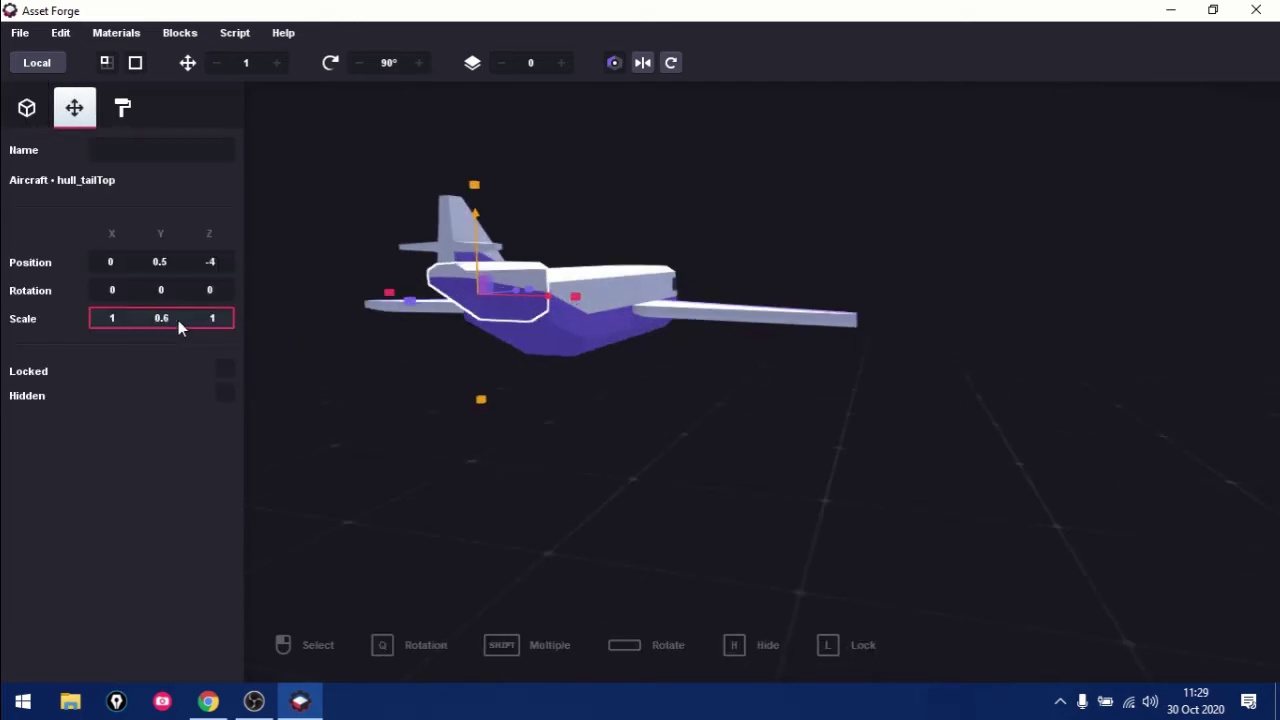
click(216, 62)
drag(475, 226, 475, 232)
right_drag(475, 232, 565, 400)
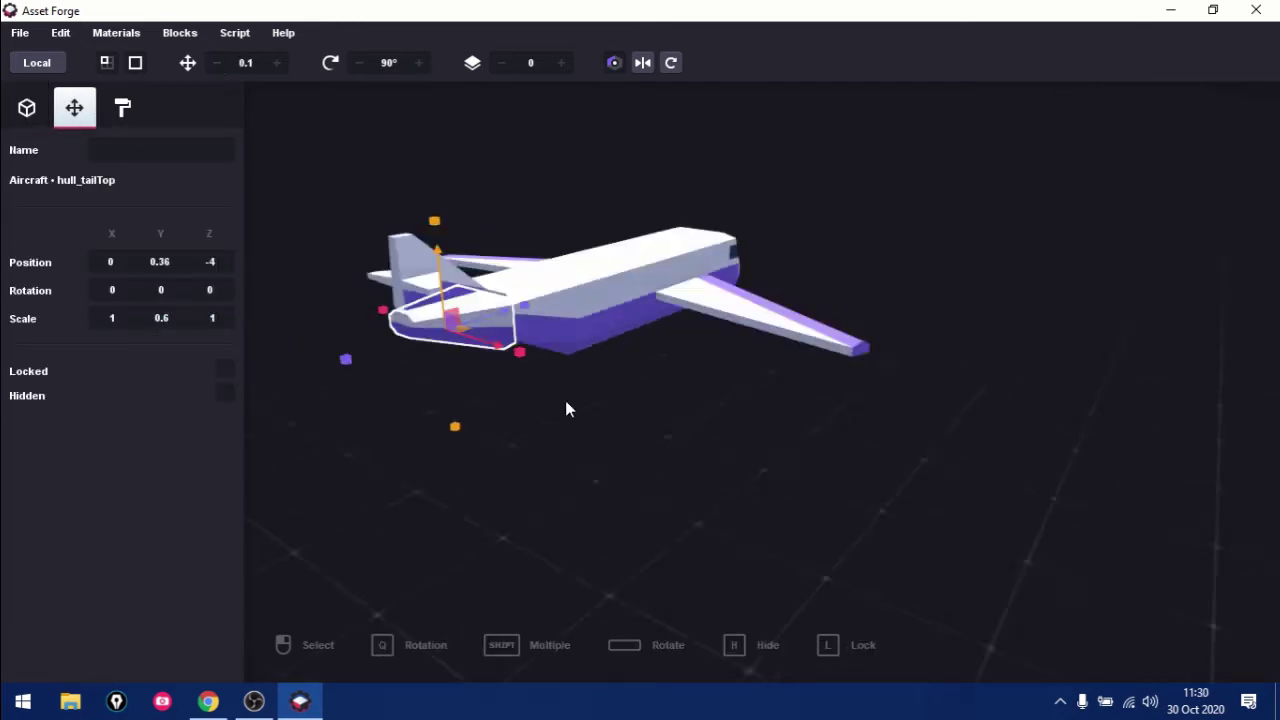
- Fine-tune the tail piece's height and scale it to 0.98 × 0.5 × 1
scroll(565, 400, up, 3)
click(162, 318)
drag(330, 233, 323, 166)
right_drag(323, 166, 518, 468)
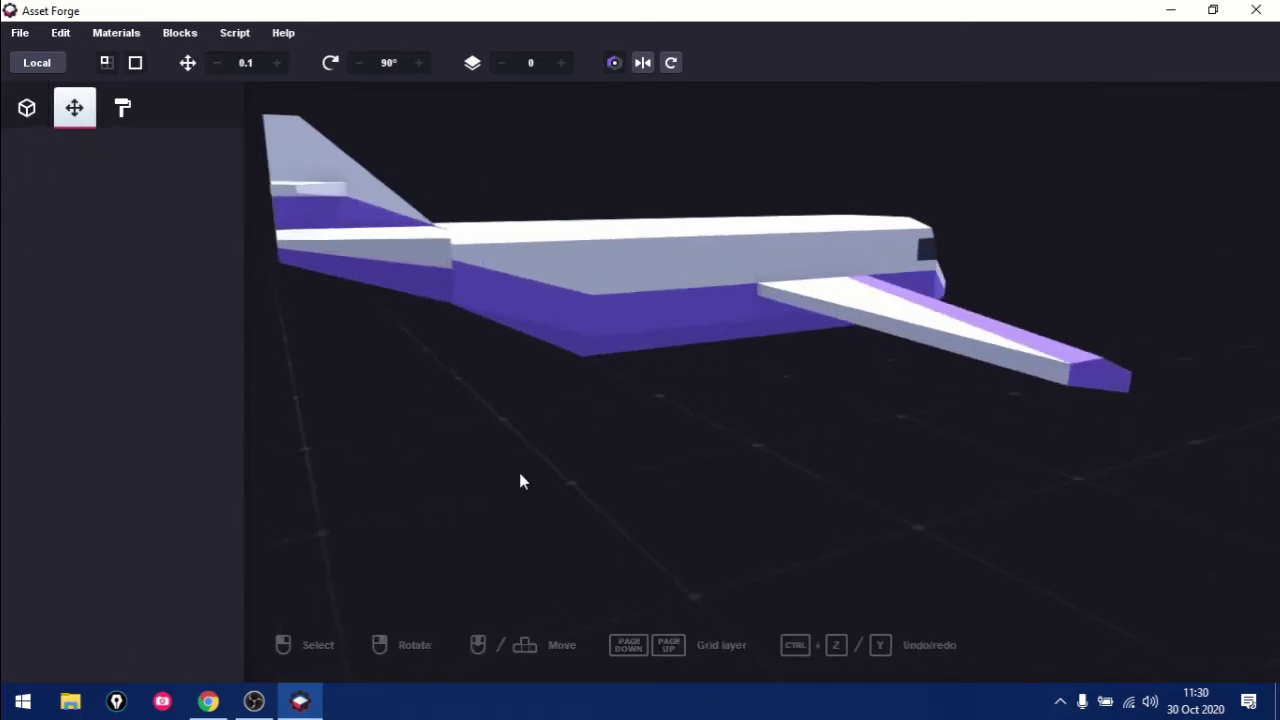
scroll(459, 568, up, 3)
mouse_move(459, 568)
right_down()
mouse_move(518, 543)
mouse_move(794, 551)
mouse_move(868, 413)
right_up()
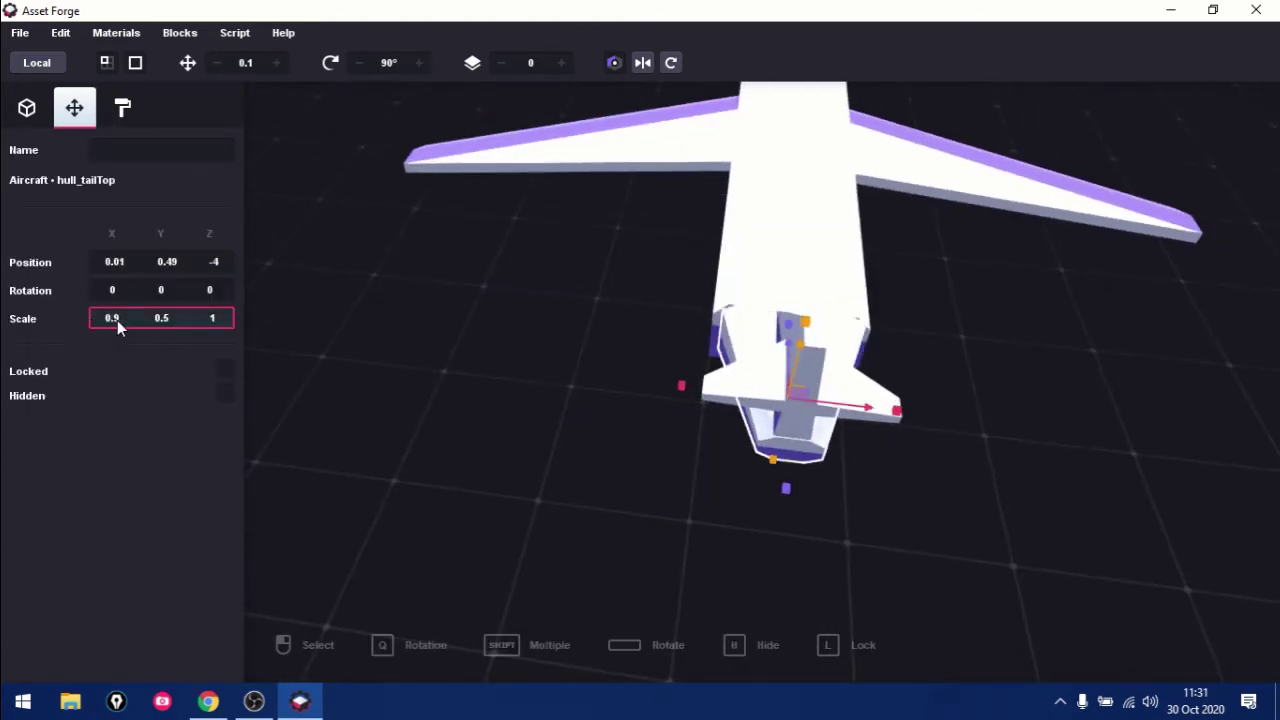
text(5)
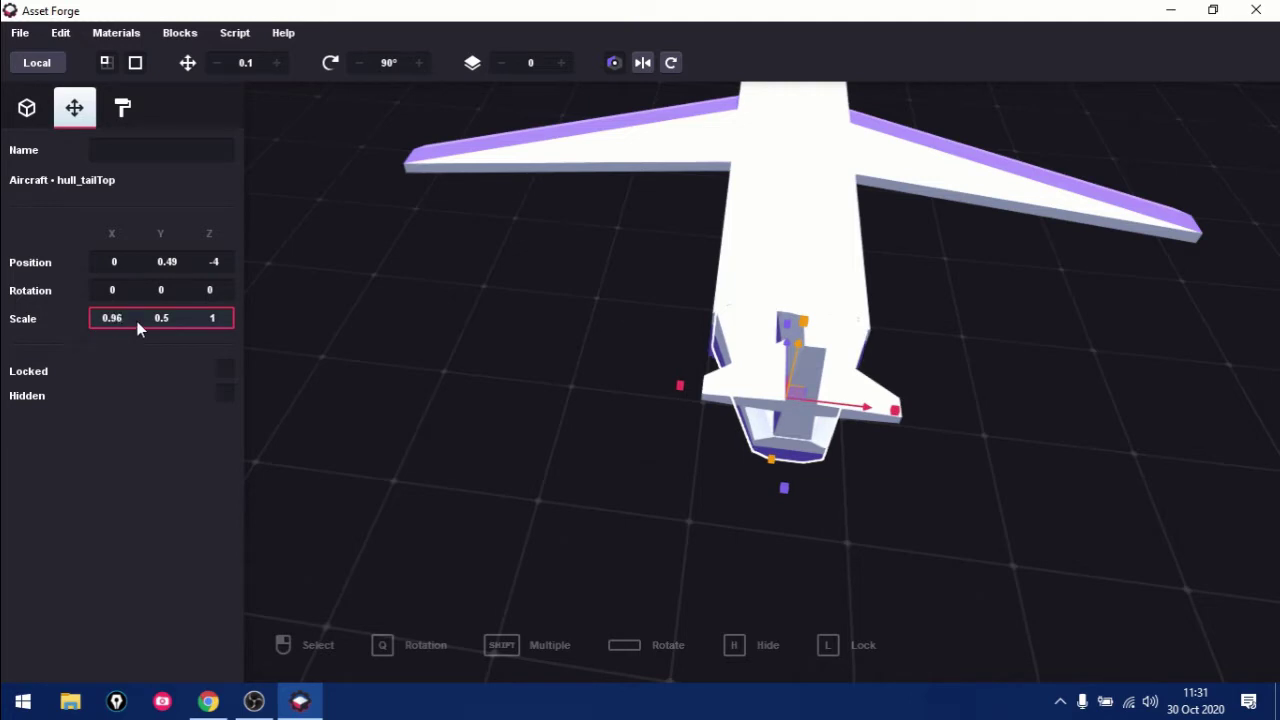
scroll(121, 318, up, 1)
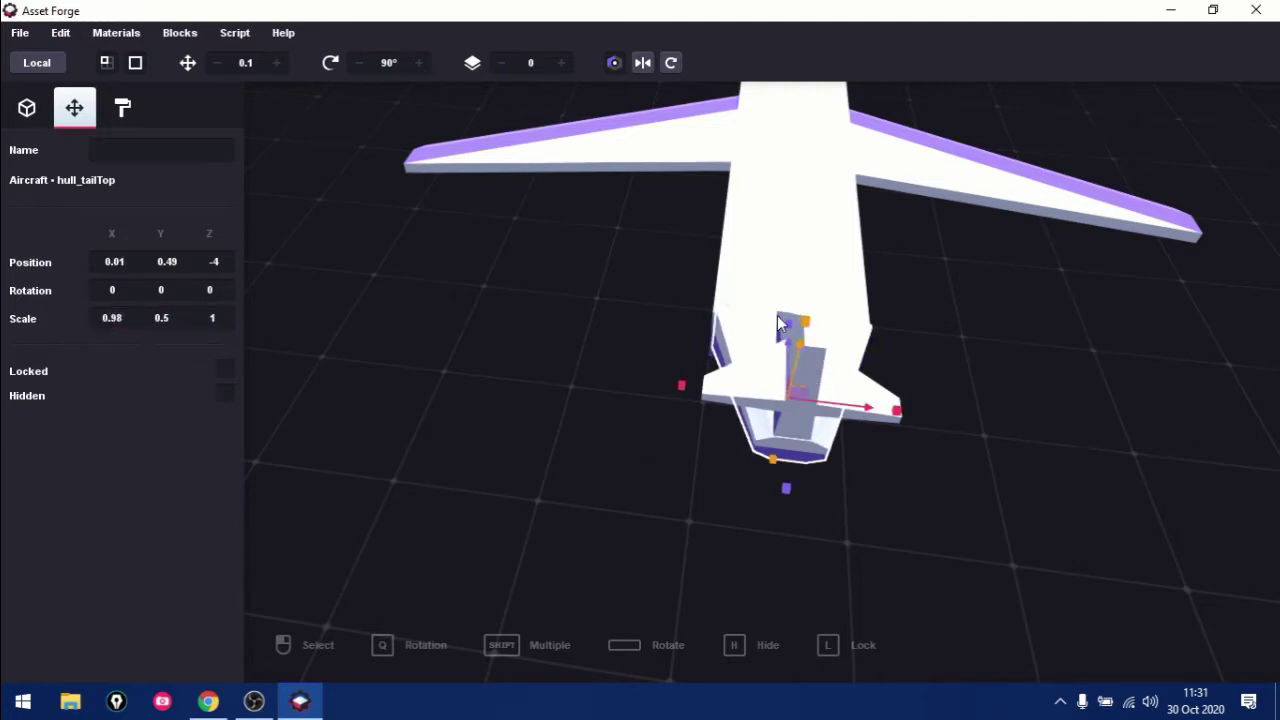
mouse_move(1009, 347)
right_down()
mouse_move(820, 364)
mouse_move(658, 214)
right_up()
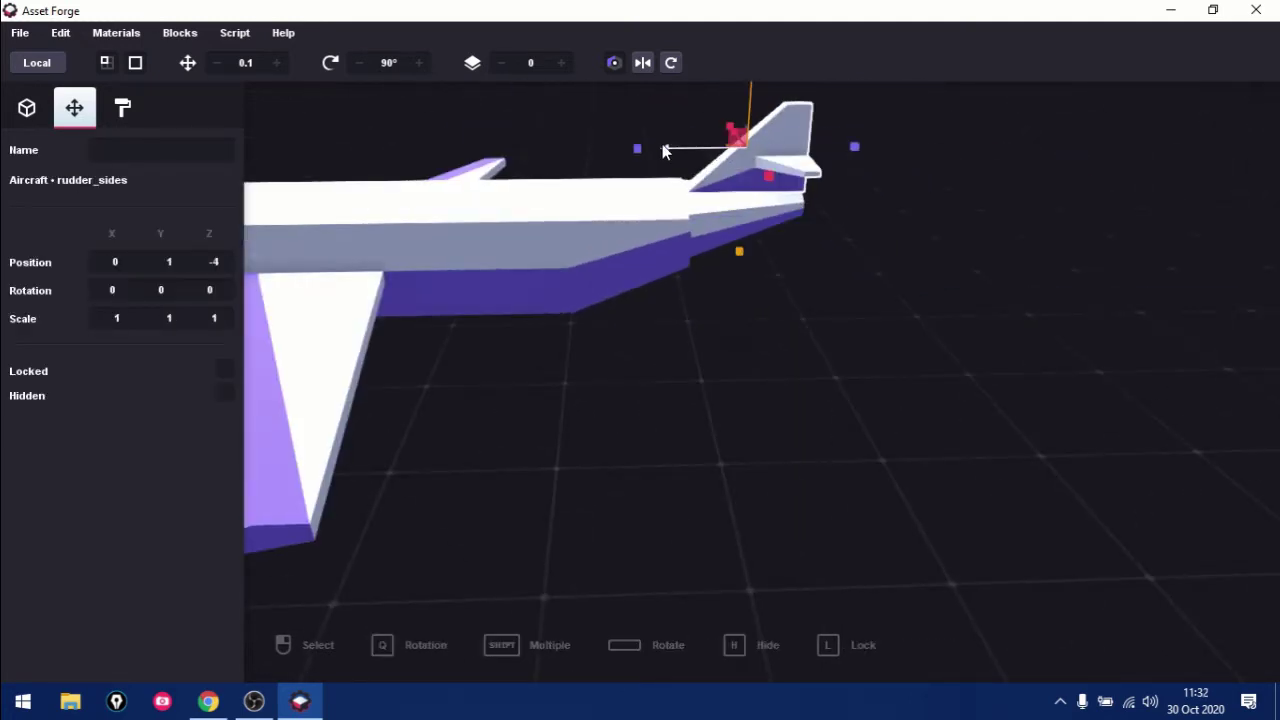
- Place an engine_round block under one wing and scale it to 0.8
click(664, 150)
right_drag(852, 317, 787, 361)
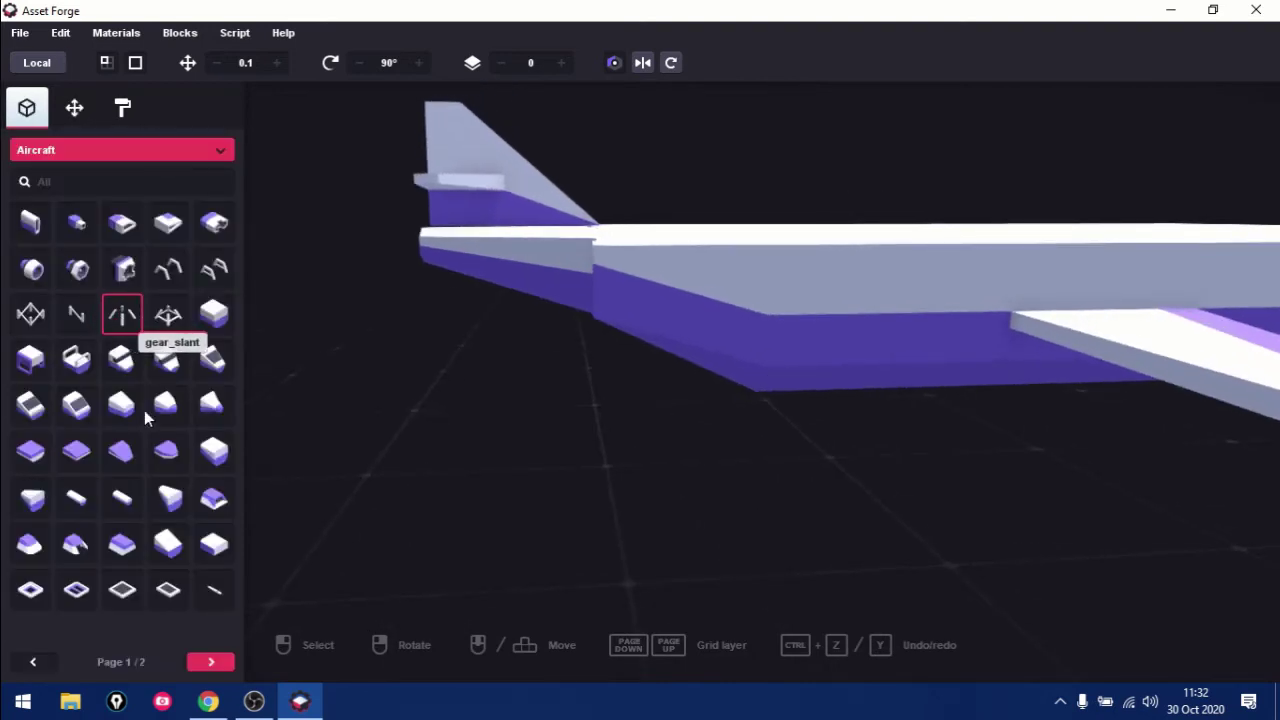
mouse_move(600, 430)
right_down()
mouse_move(794, 381)
mouse_move(673, 391)
right_up()
scroll(673, 391, down, 3)
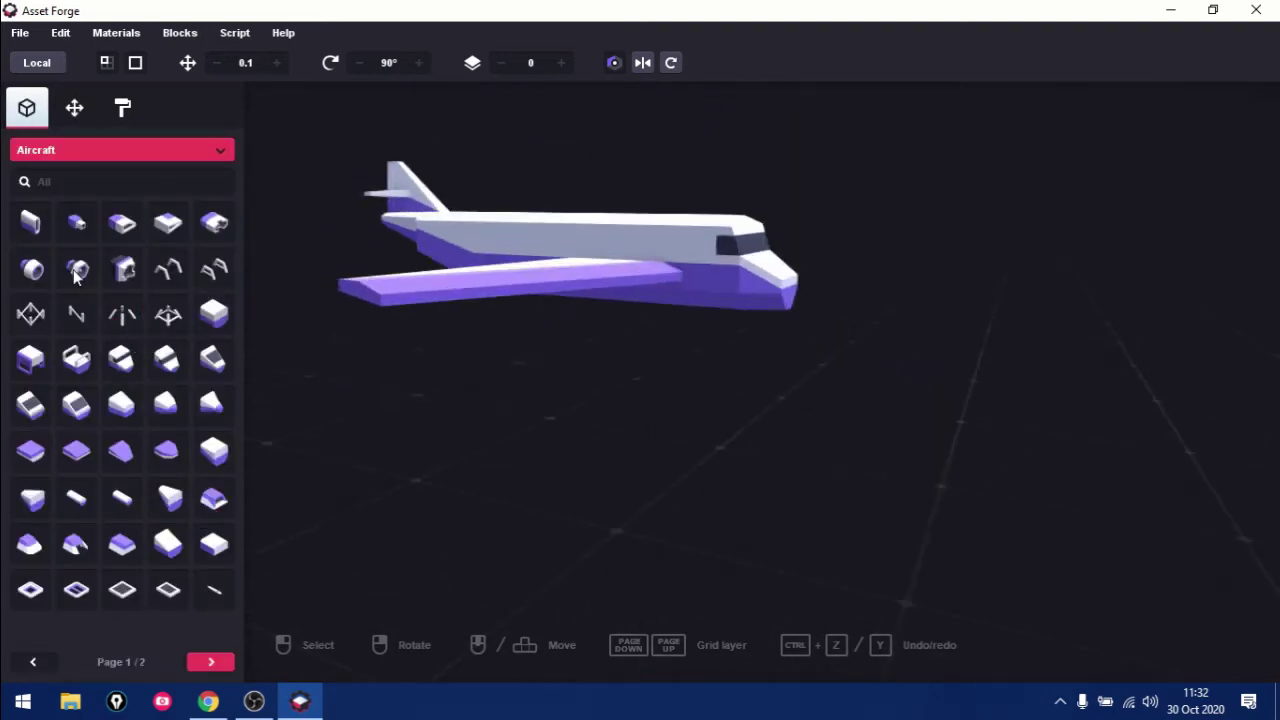
scroll(542, 331, down, 2)
click(542, 330)
right_drag(542, 330, 163, 200)
click(112, 318)
text(0.8)
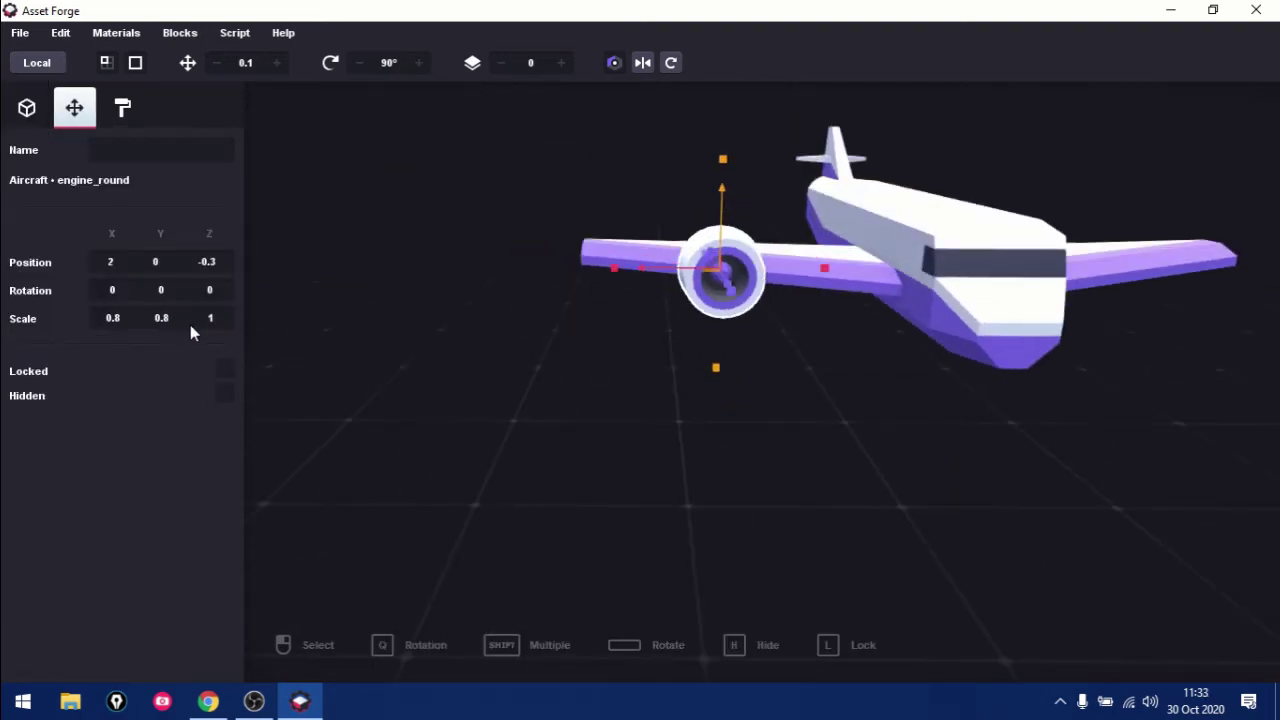
- Clone the engine with Ctrl+D and slide the copy under the opposite wing
mouse_move(600, 420)
right_down()
mouse_move(963, 420)
mouse_move(743, 343)
mouse_move(814, 371)
right_up()
key(ctrl+d)
drag(814, 371, 900, 250)
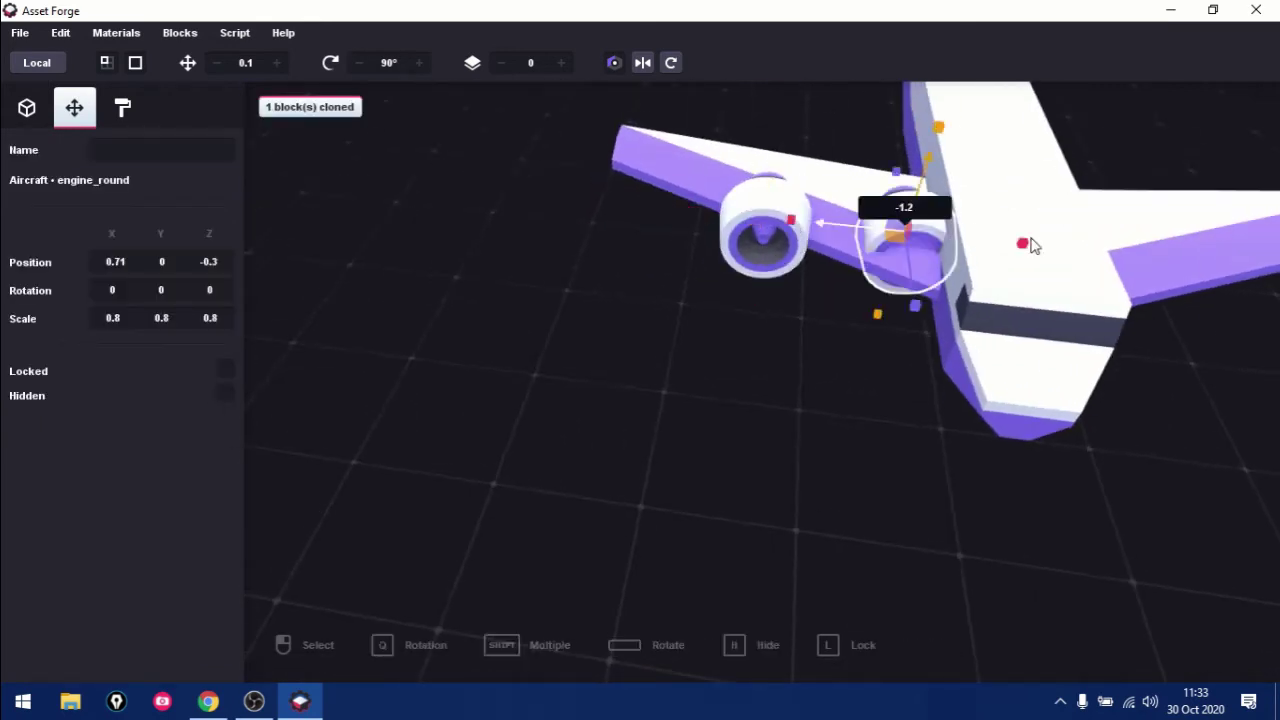
right_drag(900, 250, 1073, 377)
drag(787, 248, 814, 251)
mouse_move(814, 251)
right_down()
mouse_move(809, 418)
mouse_move(586, 408)
right_up()
click(809, 418)
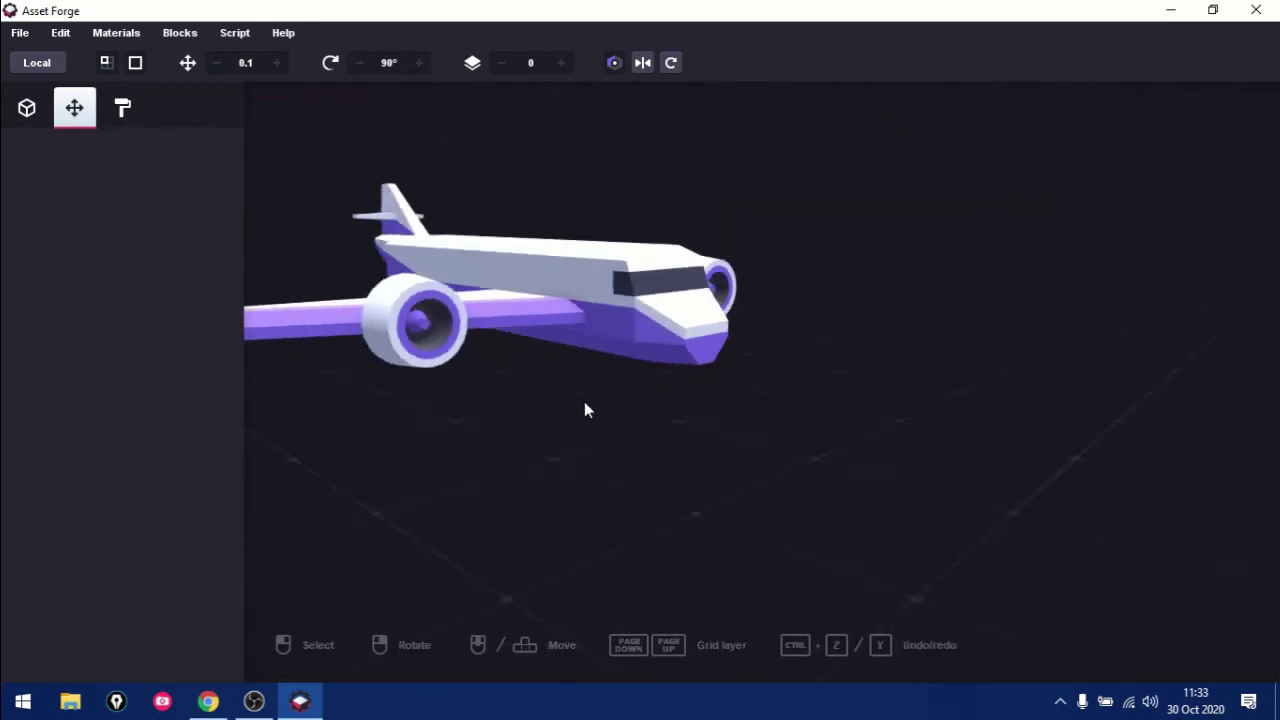
scroll(586, 408, up, 2)
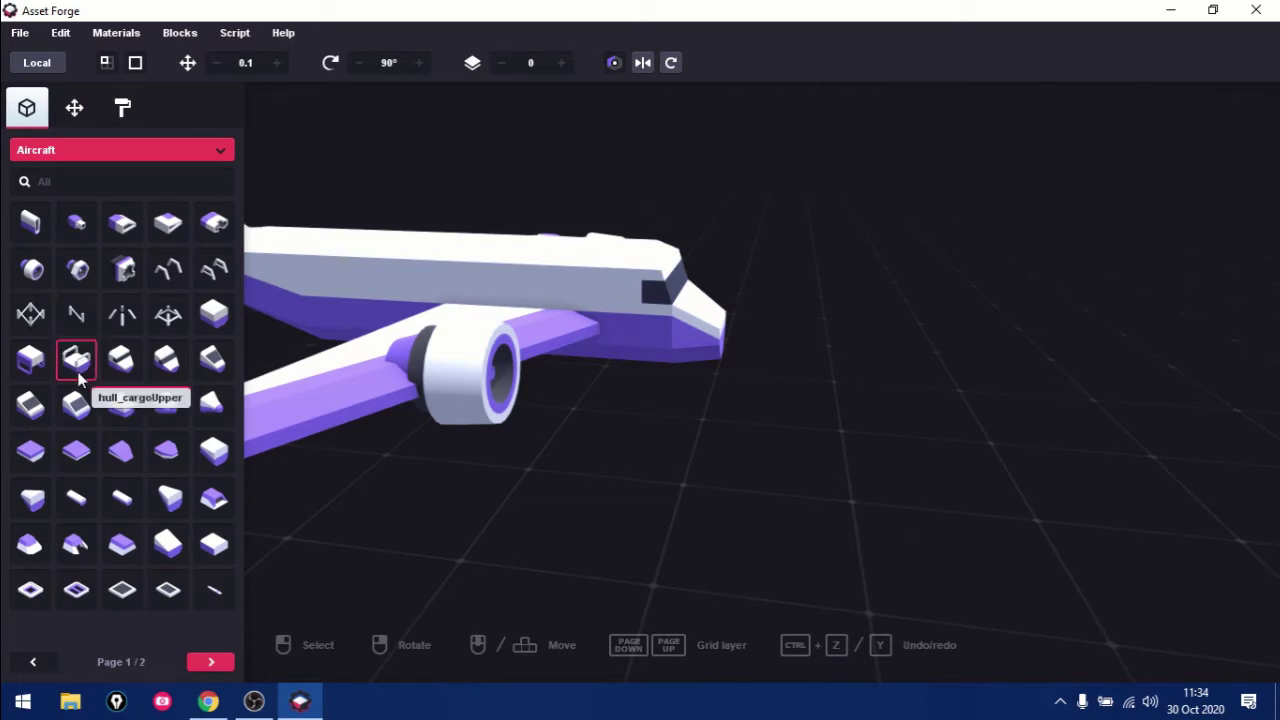
- Drop a window_slant block onto the fuselage nose and raise it into place
click(205, 662)
click(76, 316)
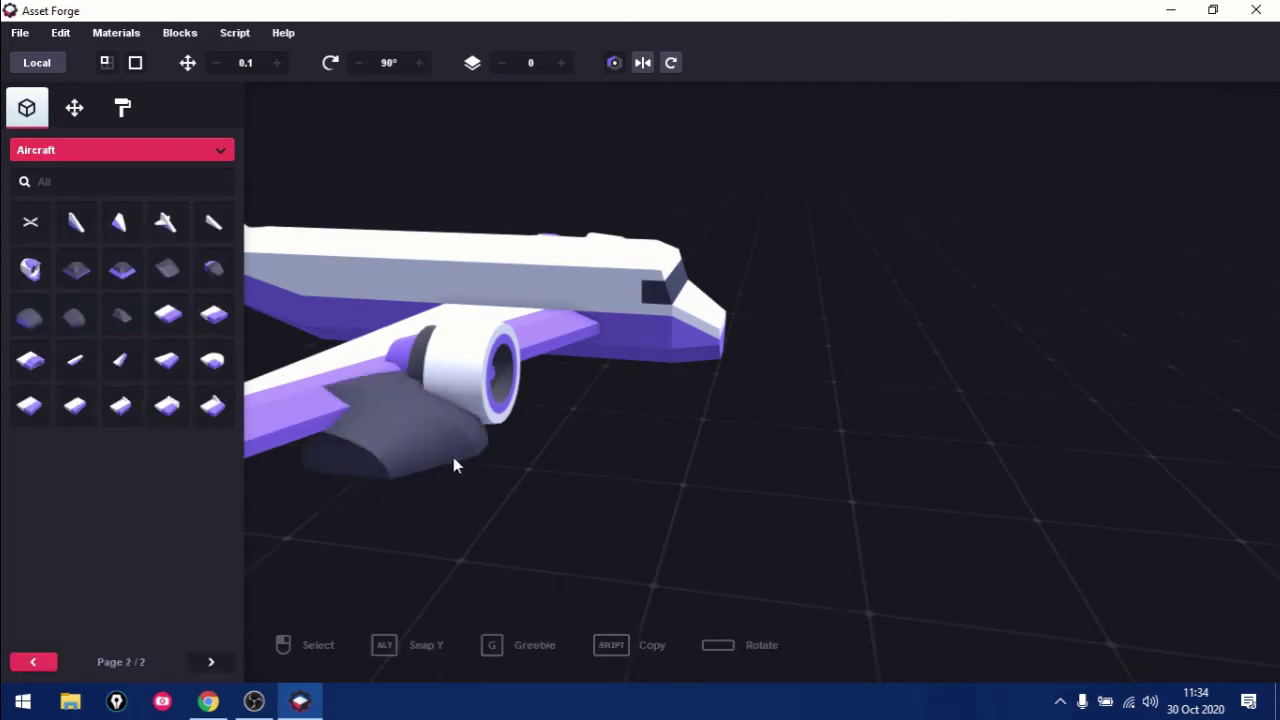
click(764, 357)
mouse_move(764, 357)
right_down()
mouse_move(418, 345)
mouse_move(727, 353)
right_up()
click(727, 353)
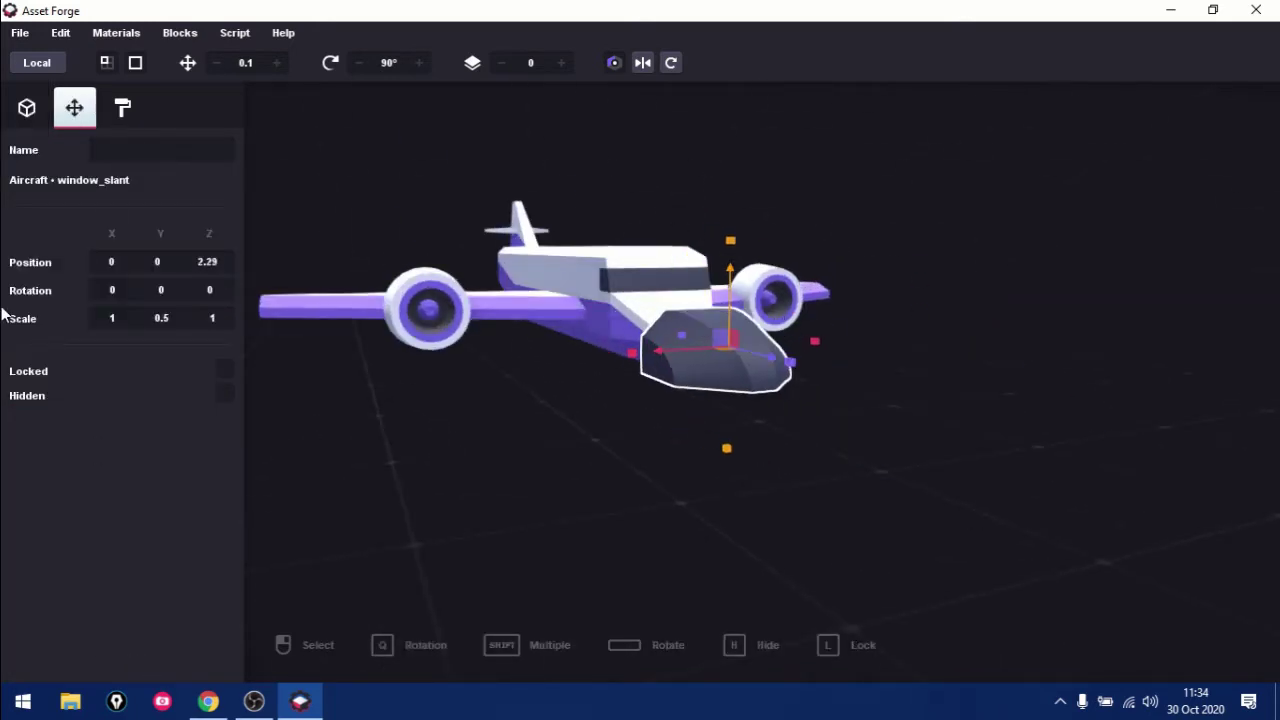
mouse_move(666, 414)
right_down()
mouse_move(209, 340)
mouse_move(900, 343)
right_up()
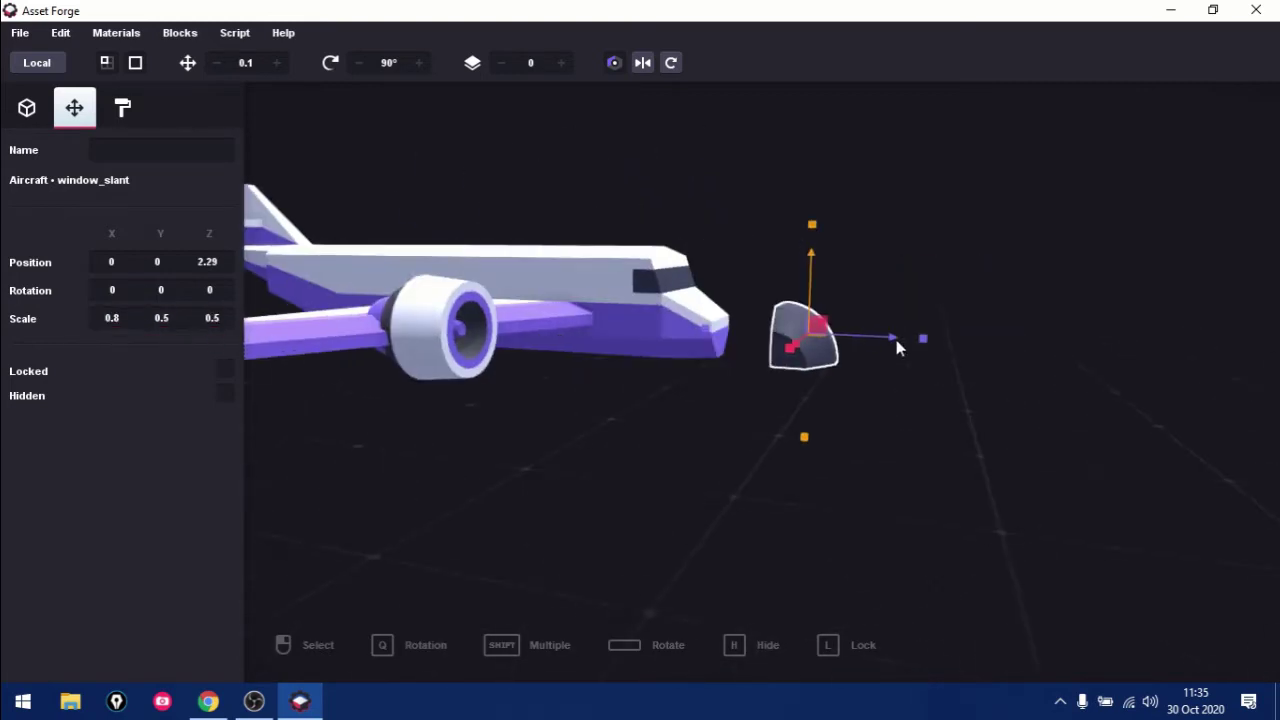
right_drag(701, 442, 550, 308)
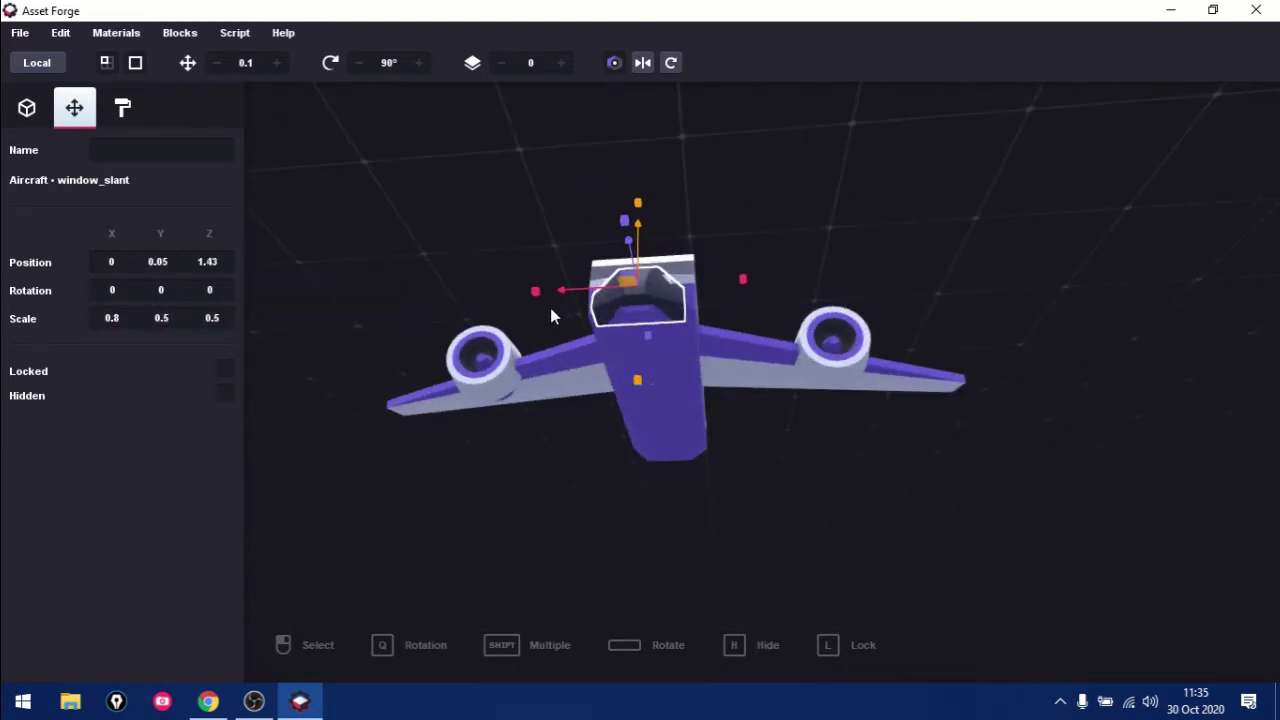
drag(639, 229, 641, 228)
mouse_move(641, 228)
right_down()
mouse_move(921, 444)
mouse_move(727, 250)
mouse_move(612, 384)
mouse_move(429, 286)
right_up()
- Finish the nose window at scale 0.8 × 0.5 × 0.5 and paint it white
click(586, 249)
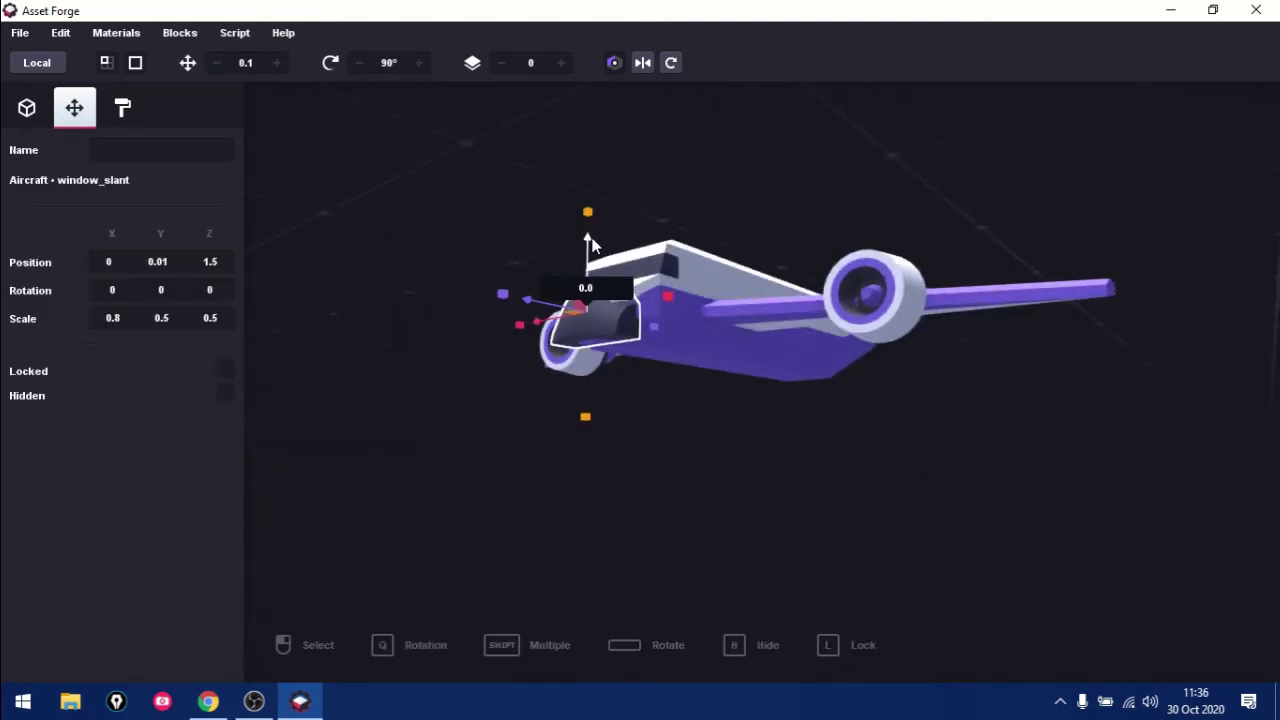
mouse_move(586, 249)
right_down()
mouse_move(1080, 473)
mouse_move(874, 546)
right_up()
click(650, 345)
click(769, 474)
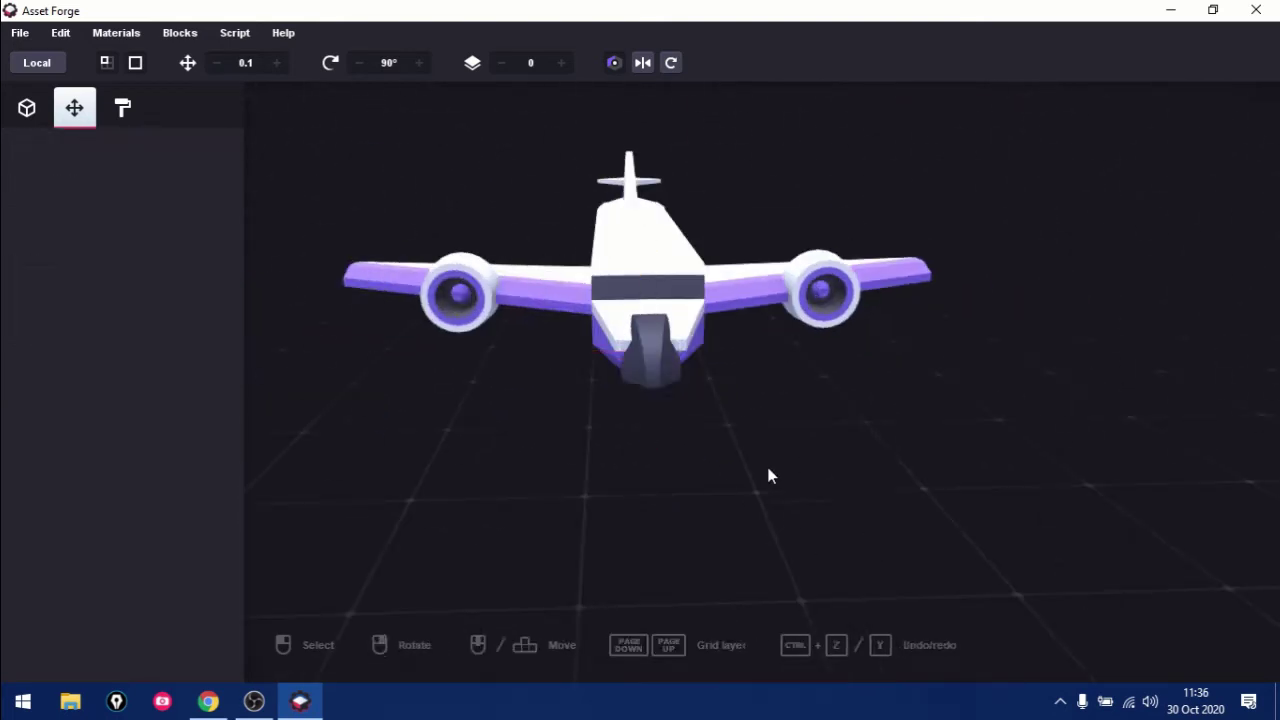
mouse_move(769, 474)
right_down()
mouse_move(727, 467)
mouse_move(640, 400)
right_up()
click(630, 360)
click(747, 445)
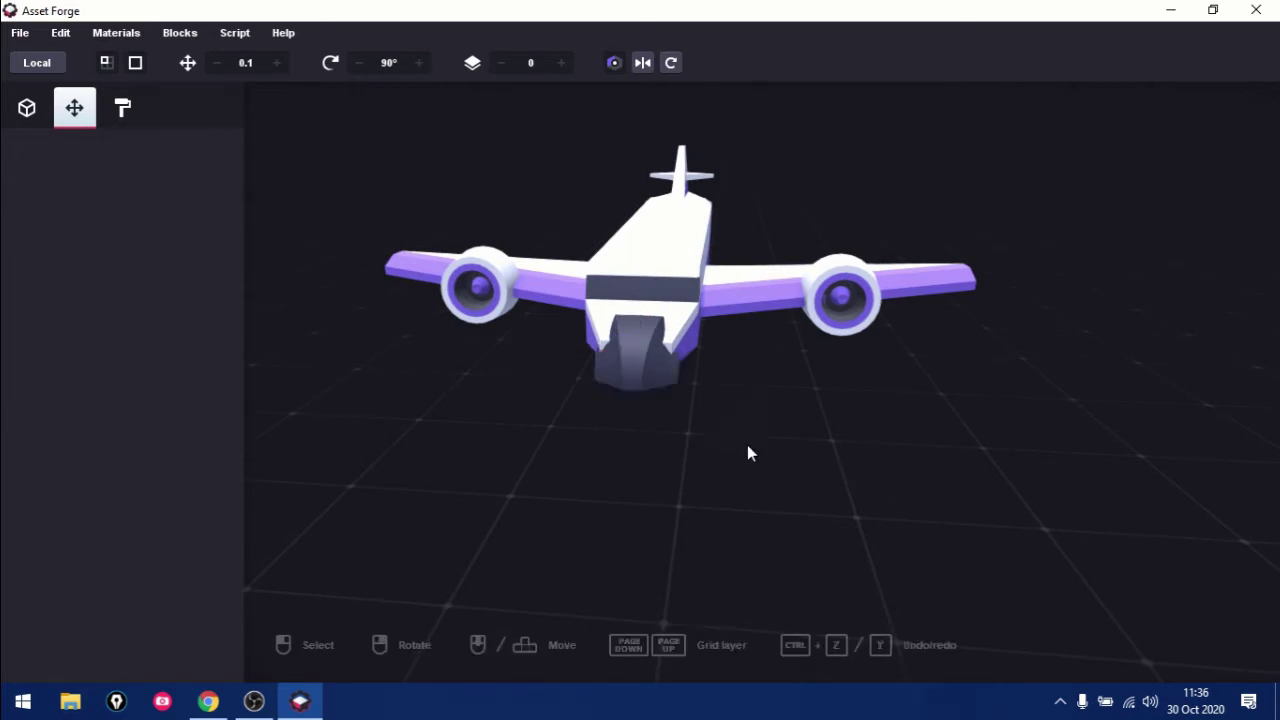
mouse_move(747, 445)
right_down()
mouse_move(1035, 268)
mouse_move(689, 337)
mouse_move(559, 398)
mouse_move(720, 377)
mouse_move(360, 374)
mouse_move(503, 253)
mouse_move(542, 507)
right_up()
key(3)
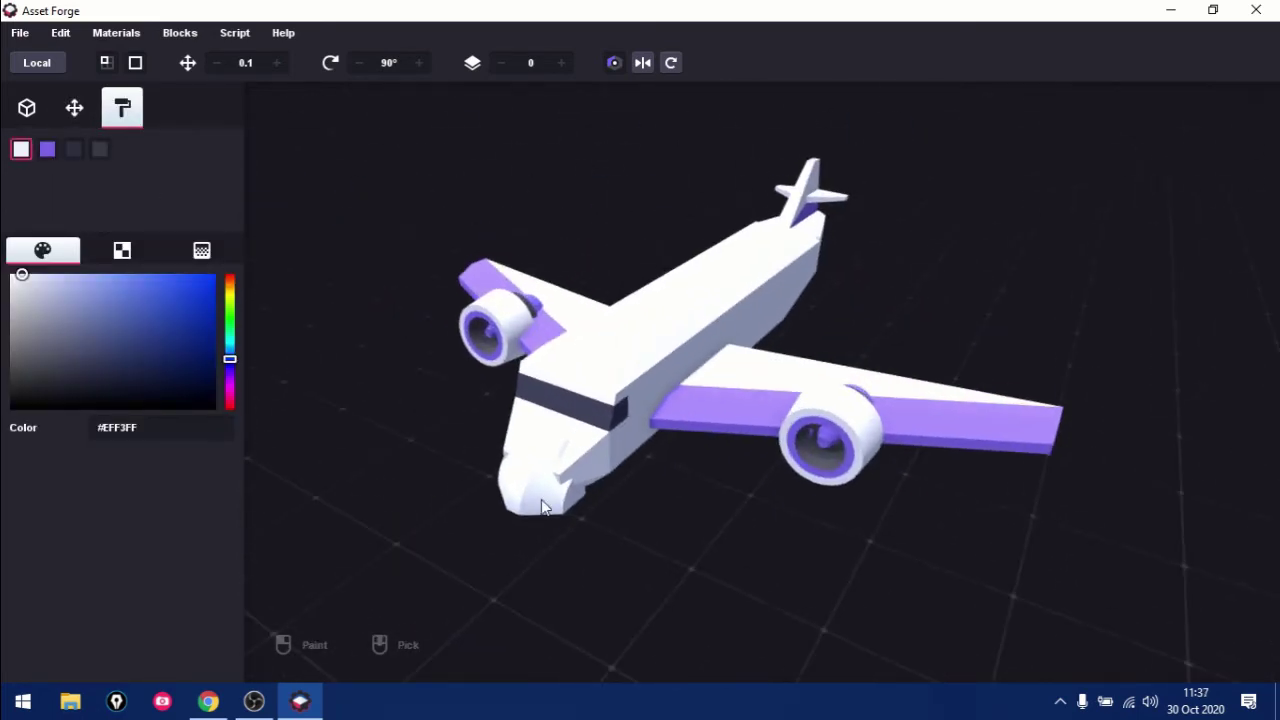
- Add a hull_frontNose block to the plane's nose and shrink its scale
key(1)
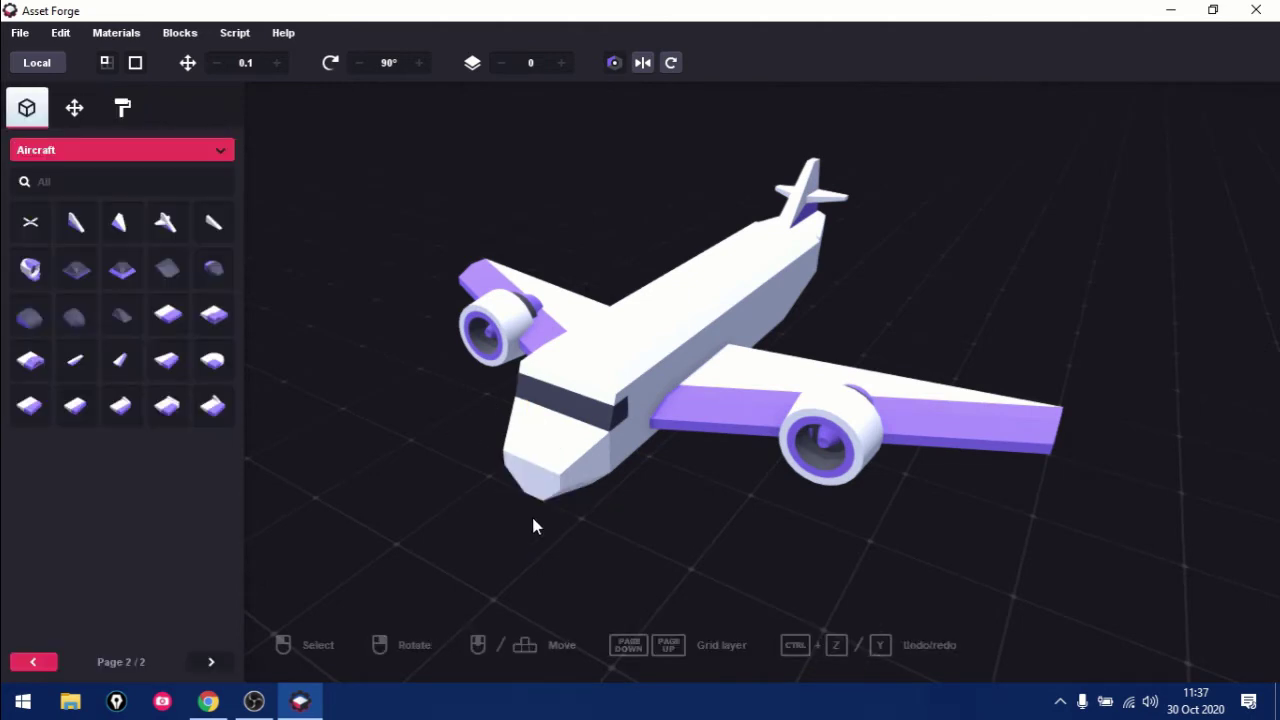
click(35, 662)
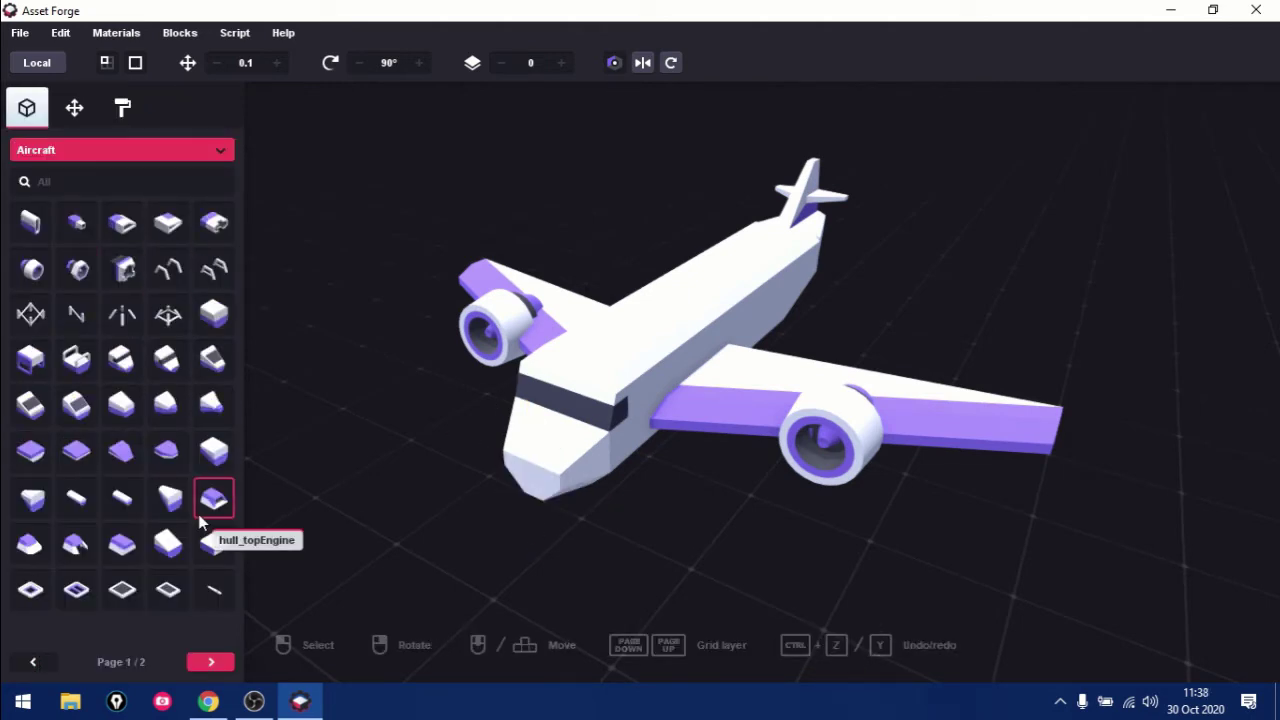
click(540, 455)
click(109, 318)
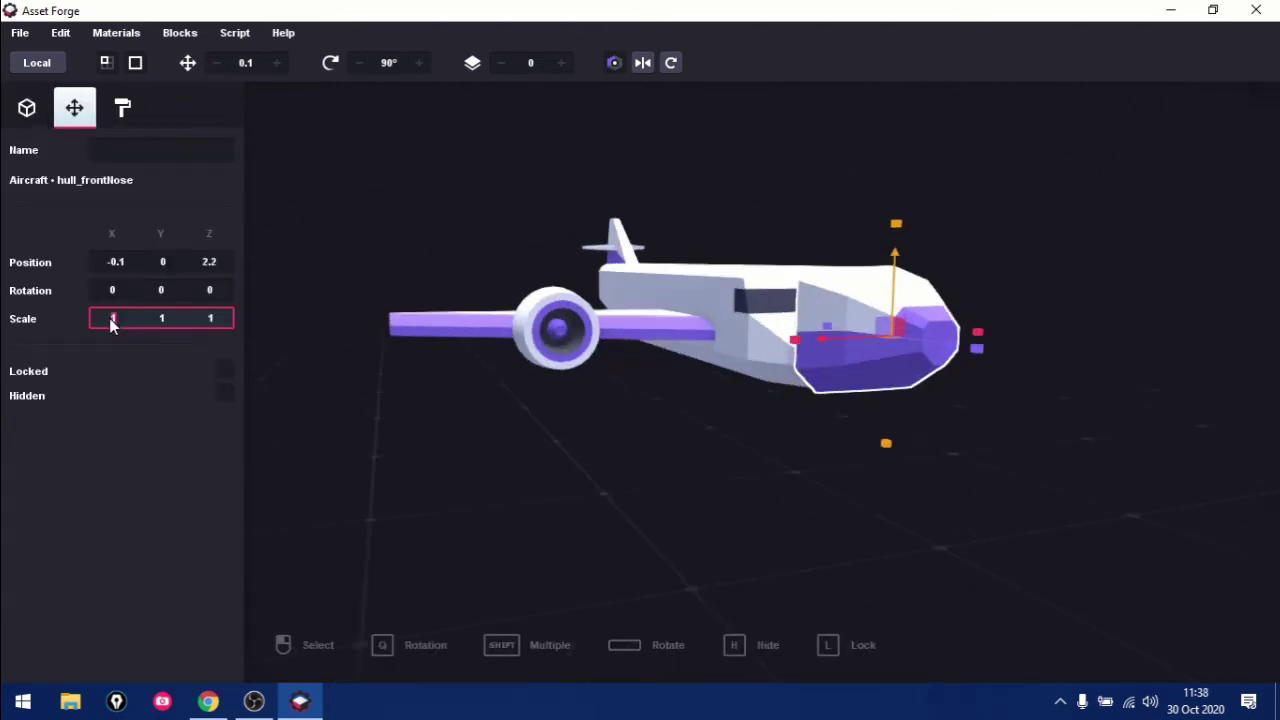
text(0.5)
- Undo an accidental move and settle the small nose cone at the nose tip
mouse_move(570, 377)
right_down()
mouse_move(1009, 396)
mouse_move(608, 486)
mouse_move(420, 420)
right_up()
scroll(175, 319, down, 1)
mouse_move(420, 330)
right_down()
mouse_move(659, 314)
mouse_move(600, 265)
right_up()
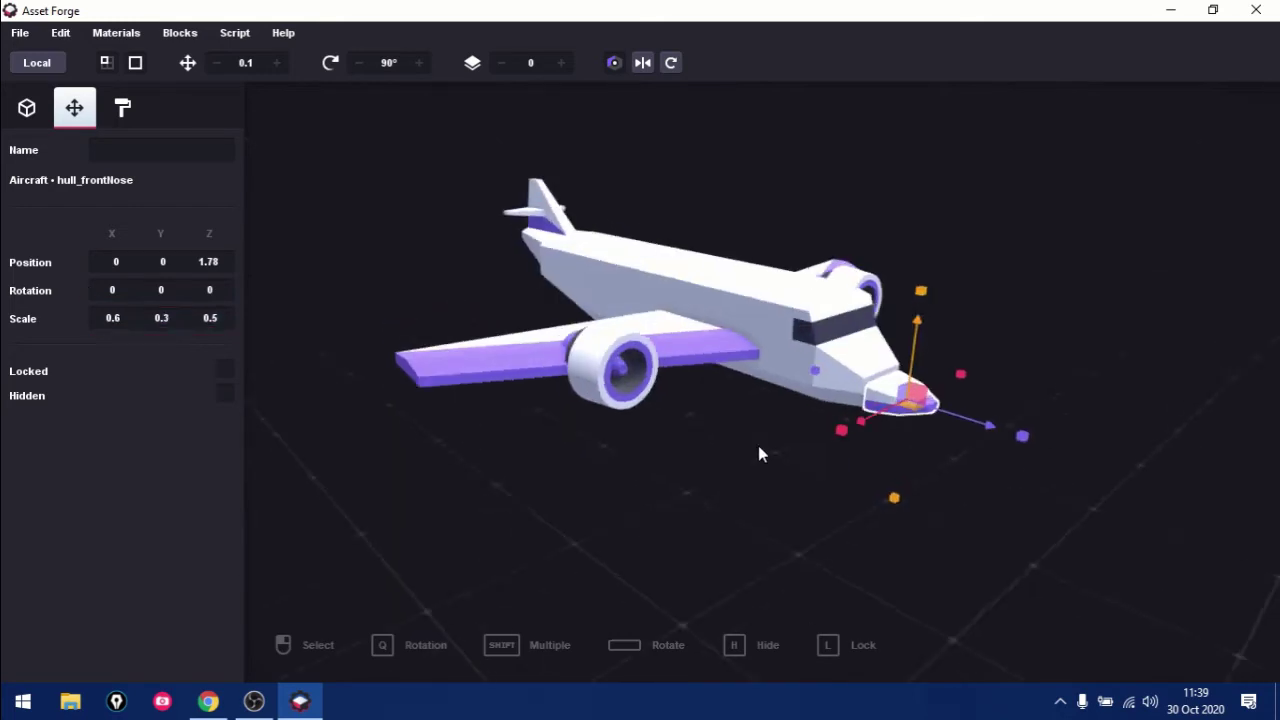
scroll(172, 318, down, 1)
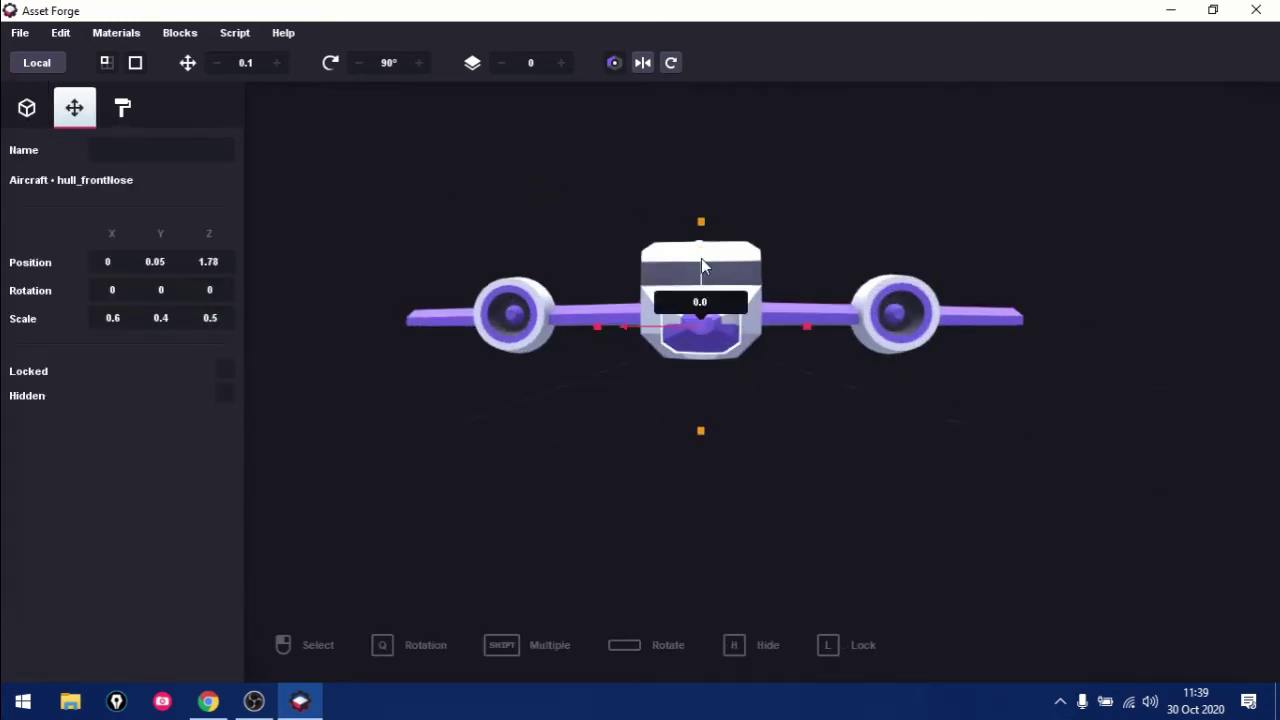
right_drag(701, 264, 911, 433)
key(ctrl+z)
right_drag(1080, 293, 370, 392)
click(370, 392)
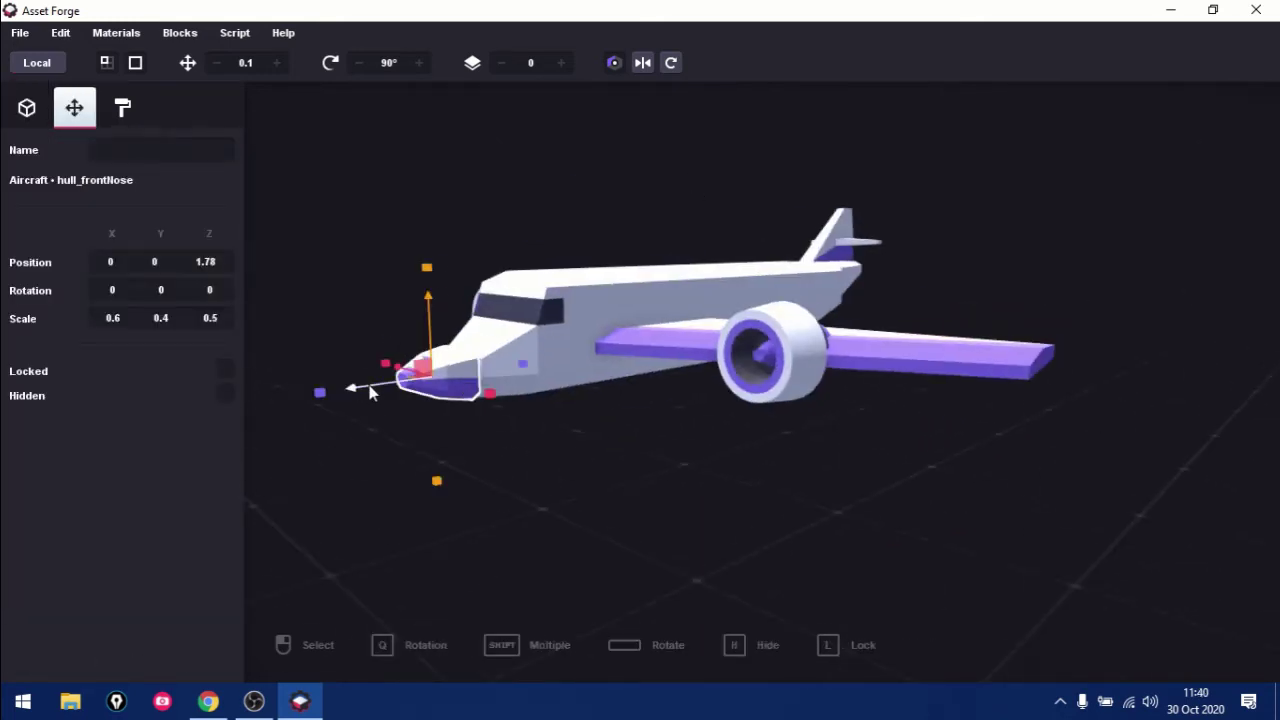
right_drag(595, 488, 206, 320)
scroll(206, 320, down, 2)
click(1111, 382)
click(905, 345)
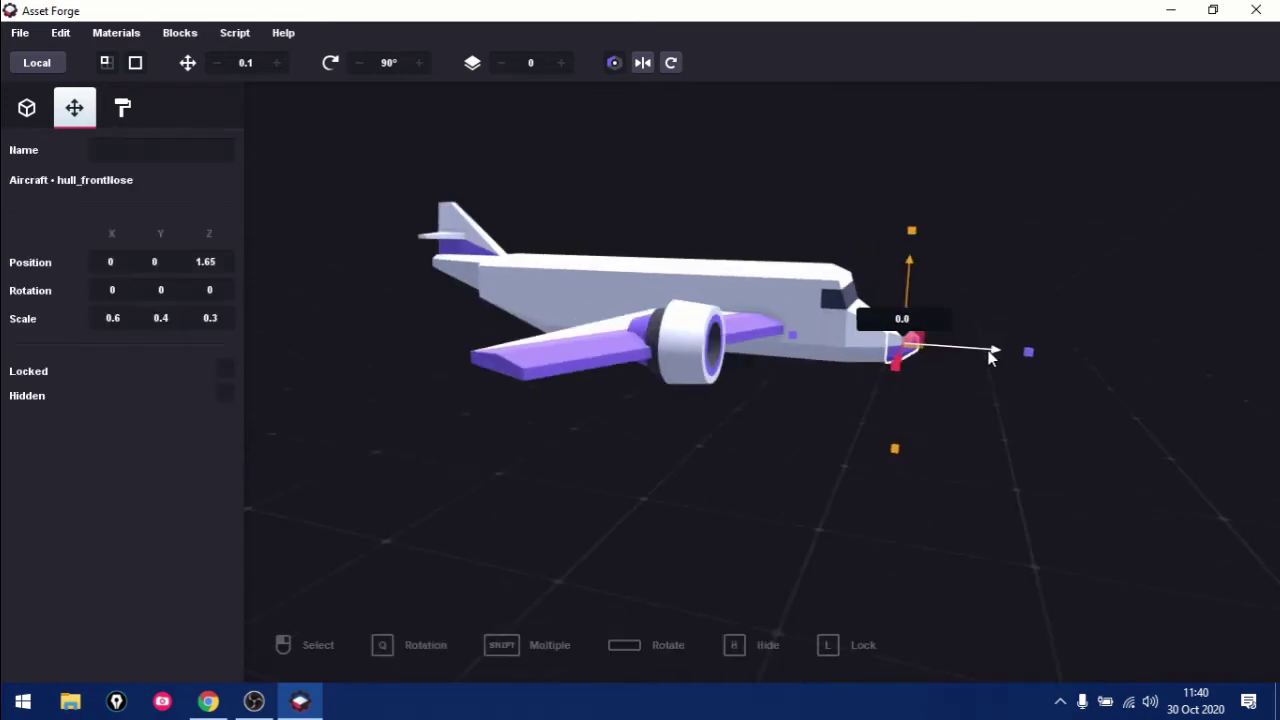
mouse_move(988, 358)
right_down()
mouse_move(686, 386)
mouse_move(829, 408)
mouse_move(847, 440)
mouse_move(572, 448)
right_up()
key(3)
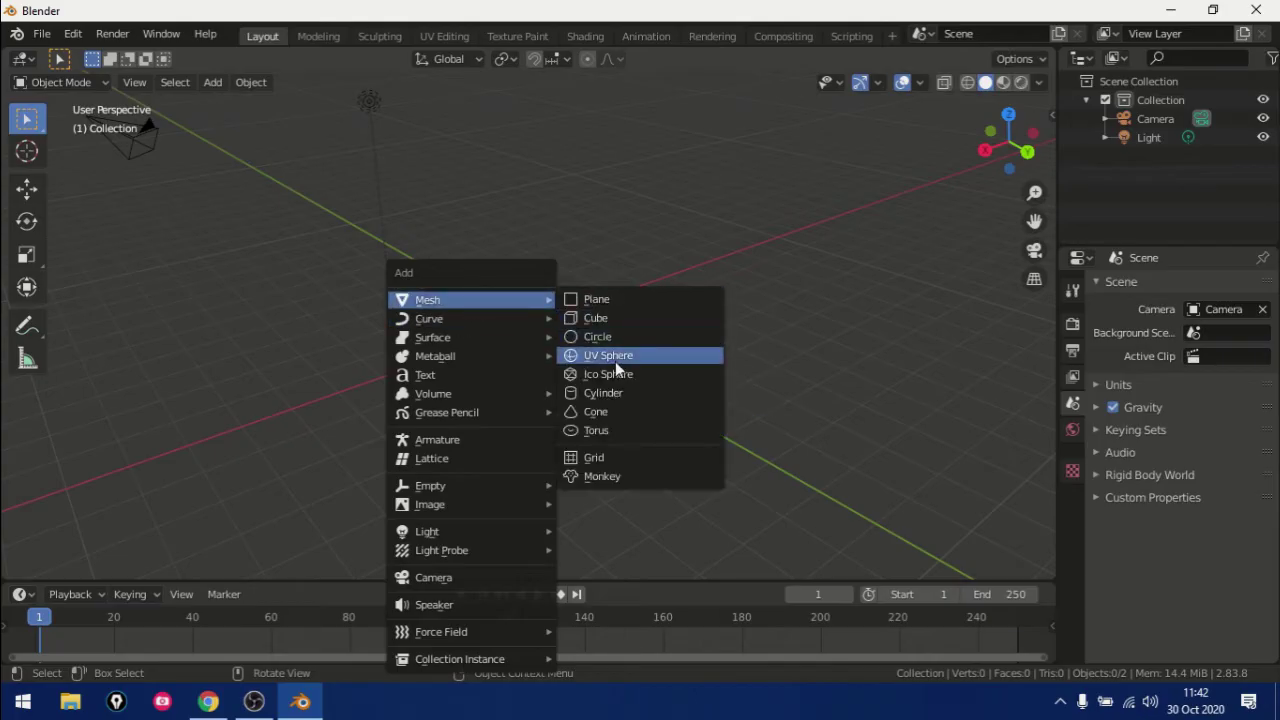
- Add a large flat plane mesh as the sky backdrop
click(596, 299)
key(s)
click(760, 250)
click(1072, 620)
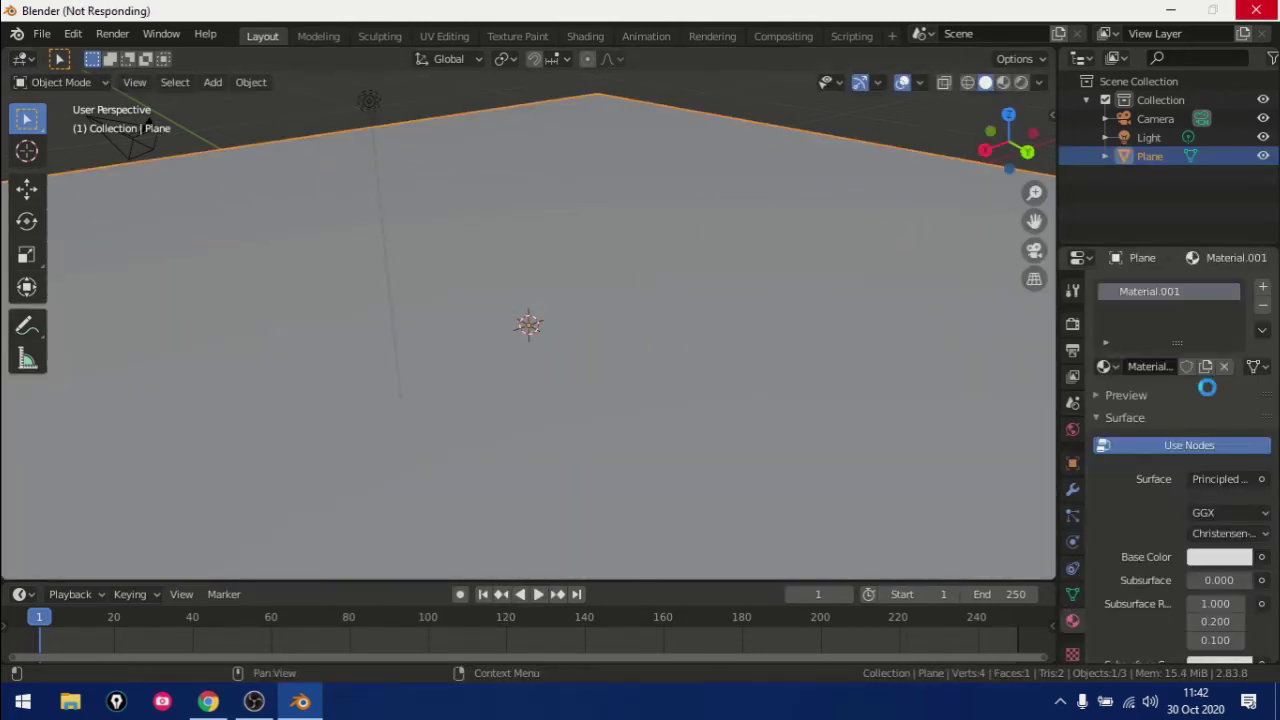
- Rename the plane's material to Sky
right_click(1190, 300)
double_click(1150, 291)
text(Sky)
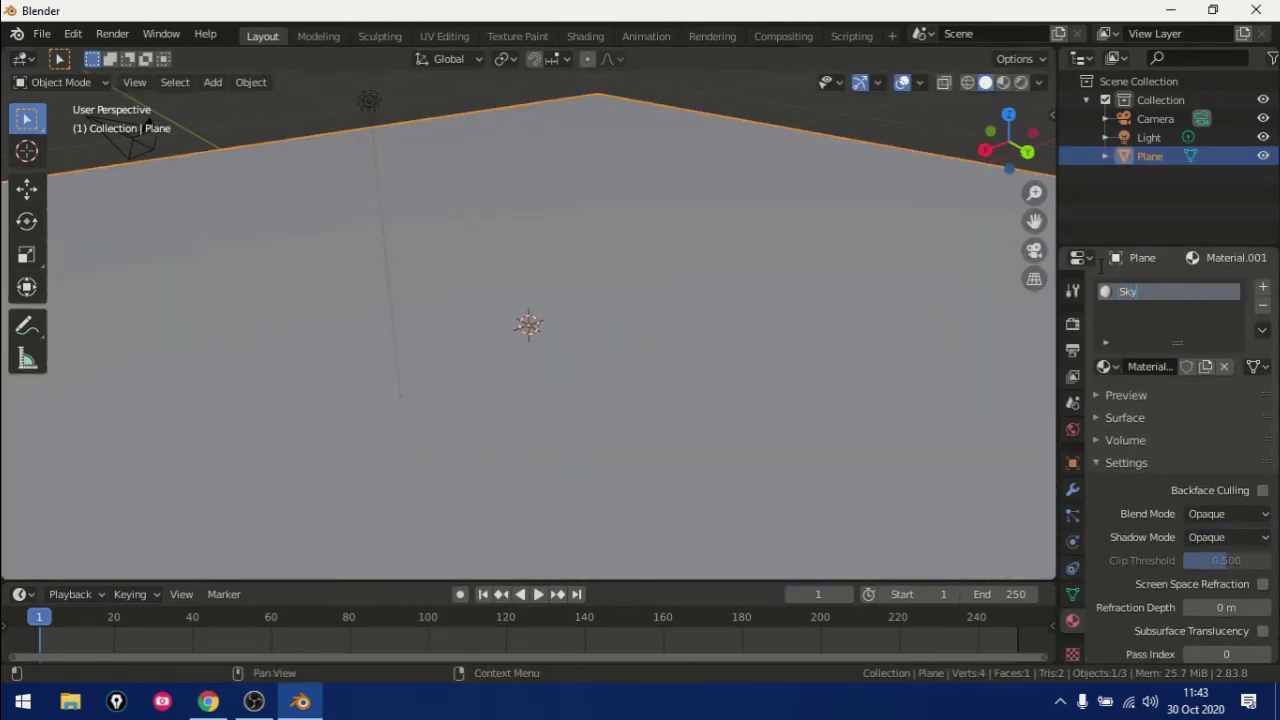
key(Return)
click(1103, 366)
click(1095, 395)
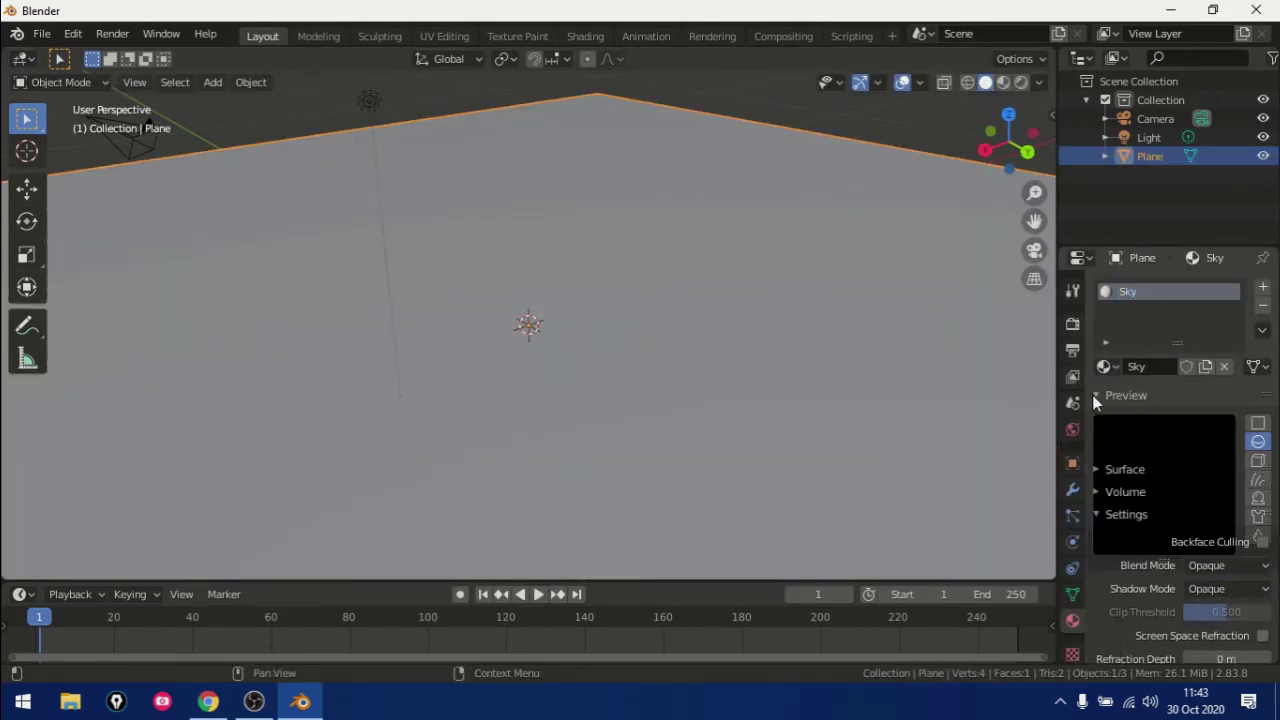
- In the Shading workspace, set the World Background colour to pale blue
click(585, 36)
click(610, 478)
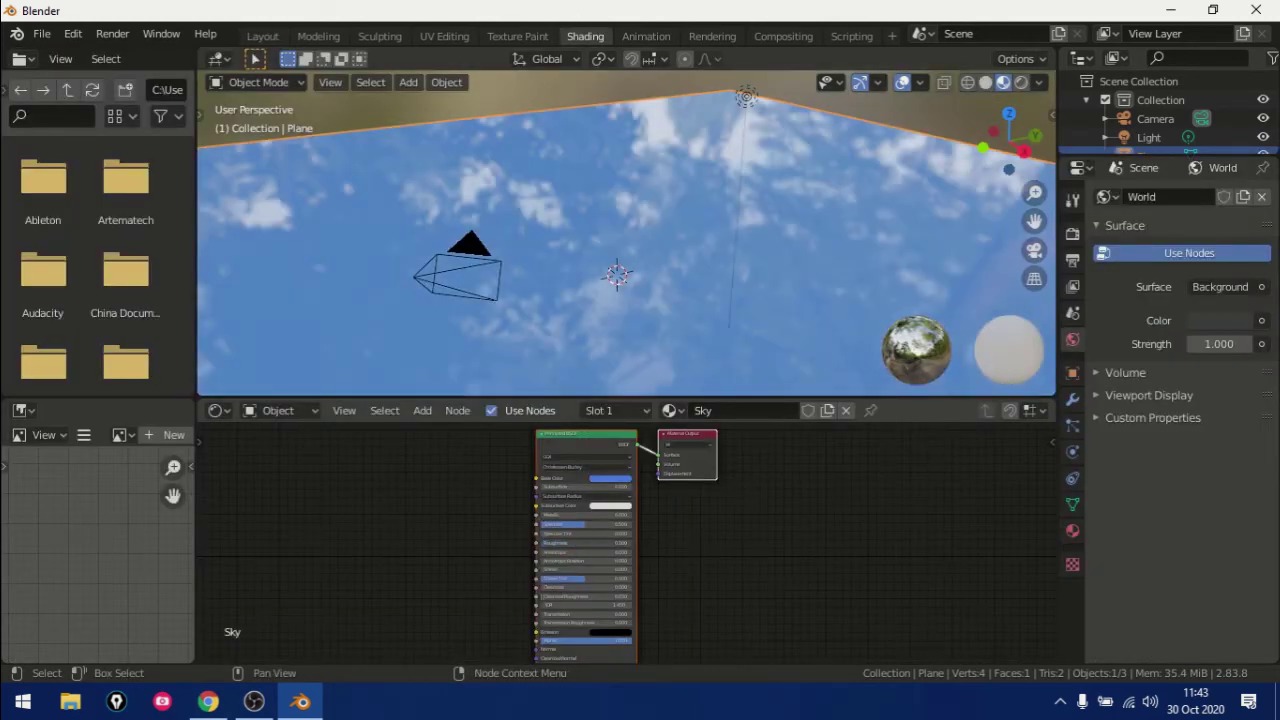
click(280, 410)
click(290, 453)
click(580, 446)
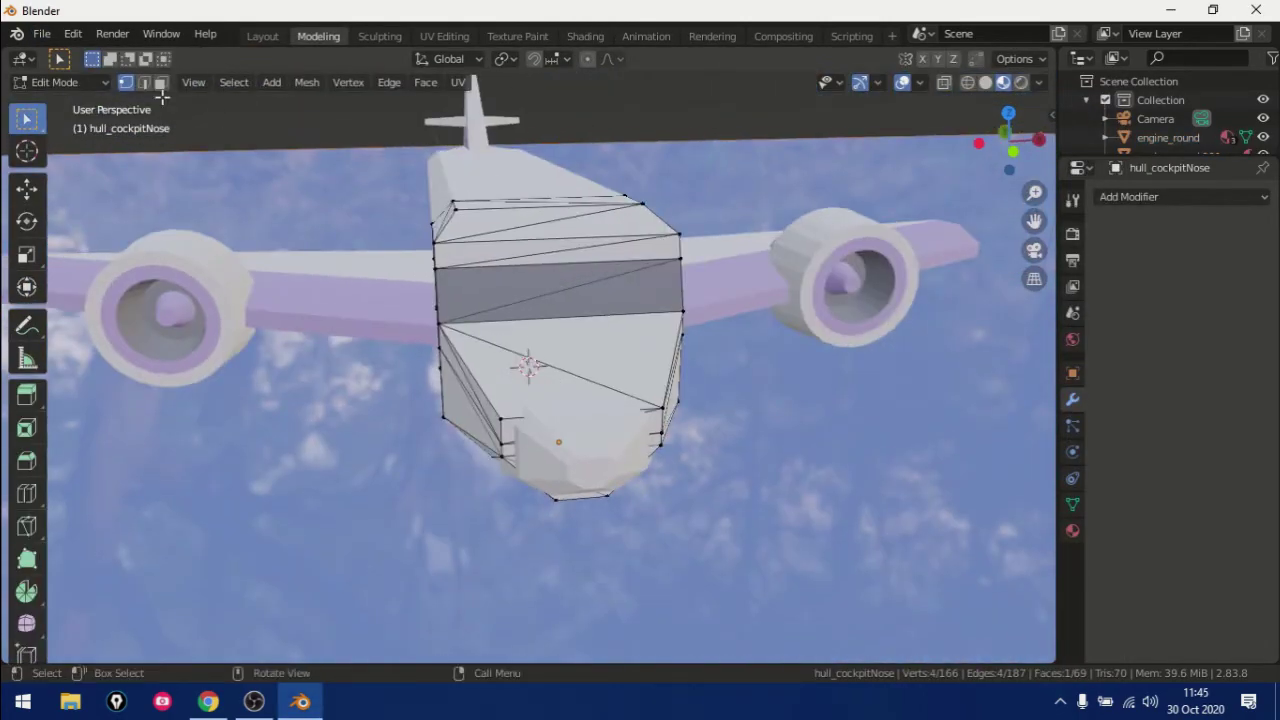
- Inset the middle band of nose faces and extrude them inward as windshield panels
ctrl+click(570, 298)
key(i)
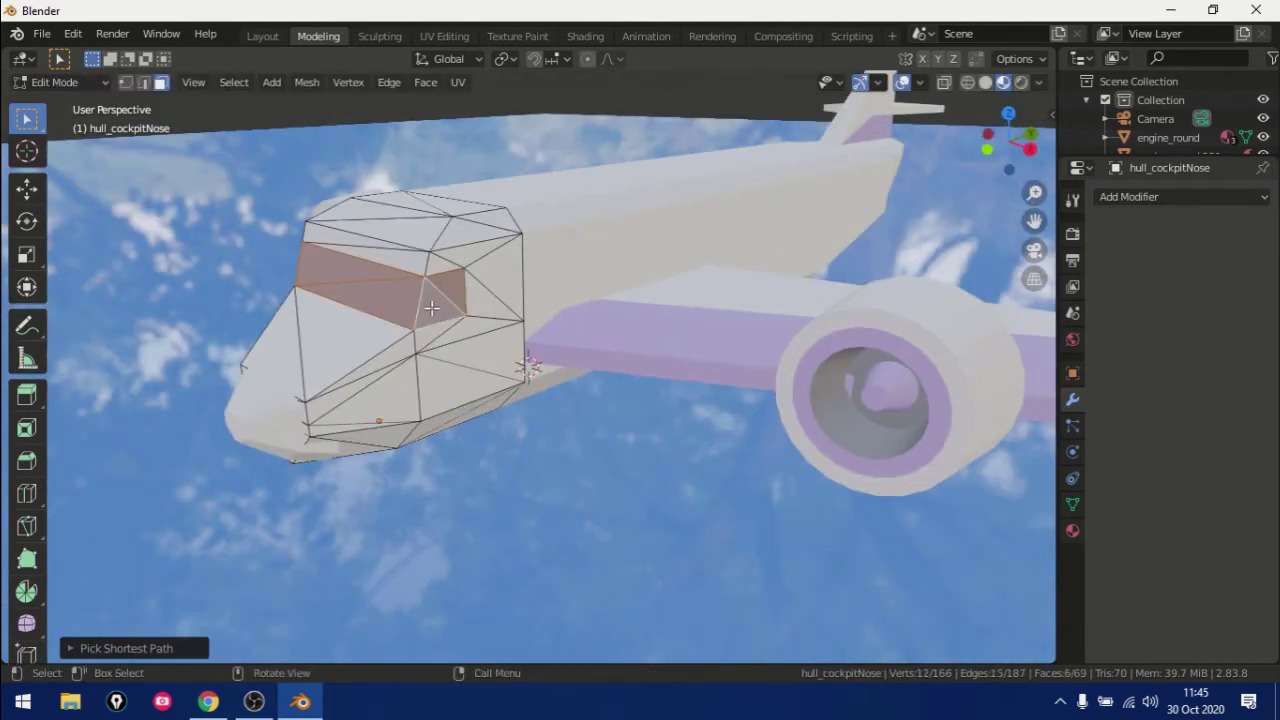
key(i)
click(381, 261)
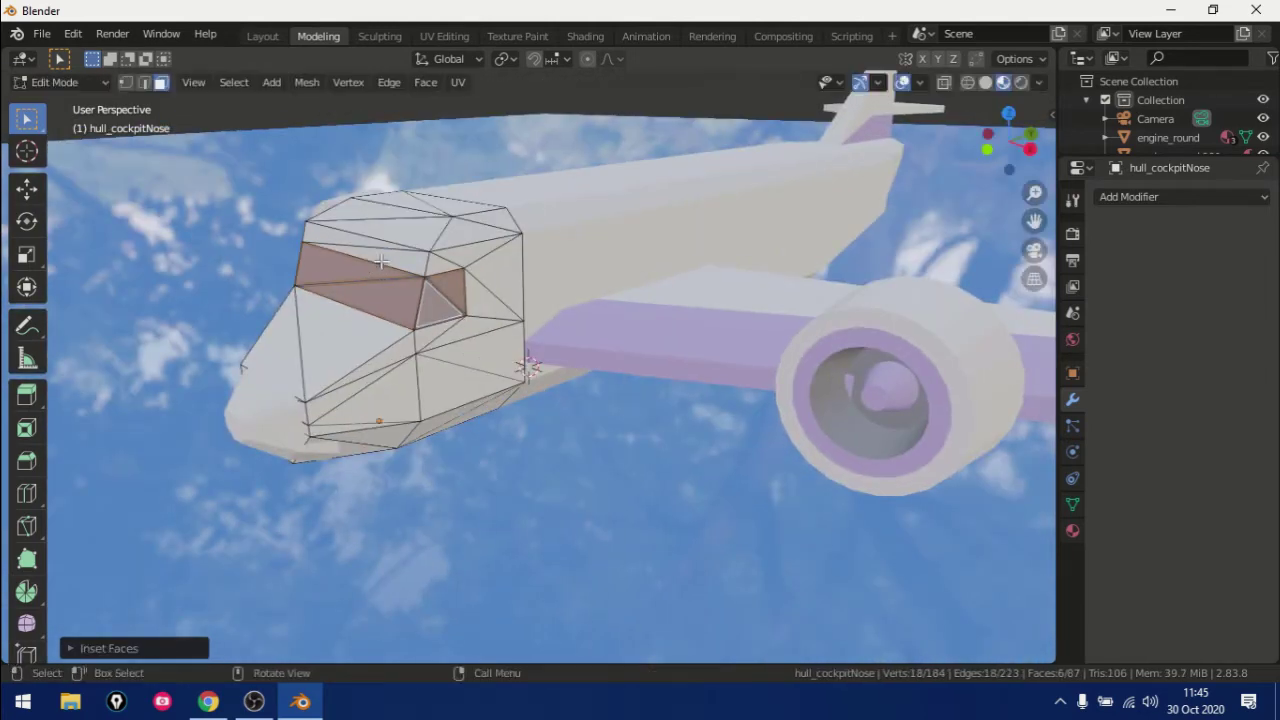
key(e)
click(392, 258)
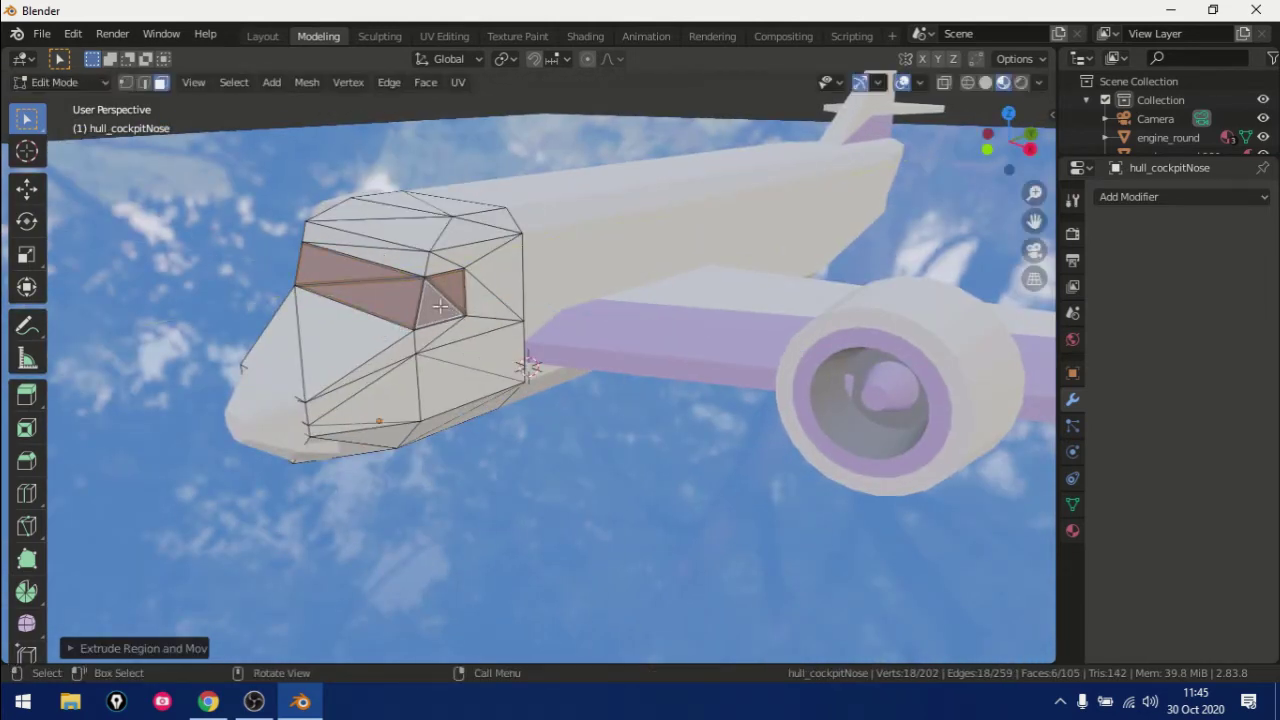
- Inset and recess the windshield faces on the nose's other side
key(i)
click(730, 310)
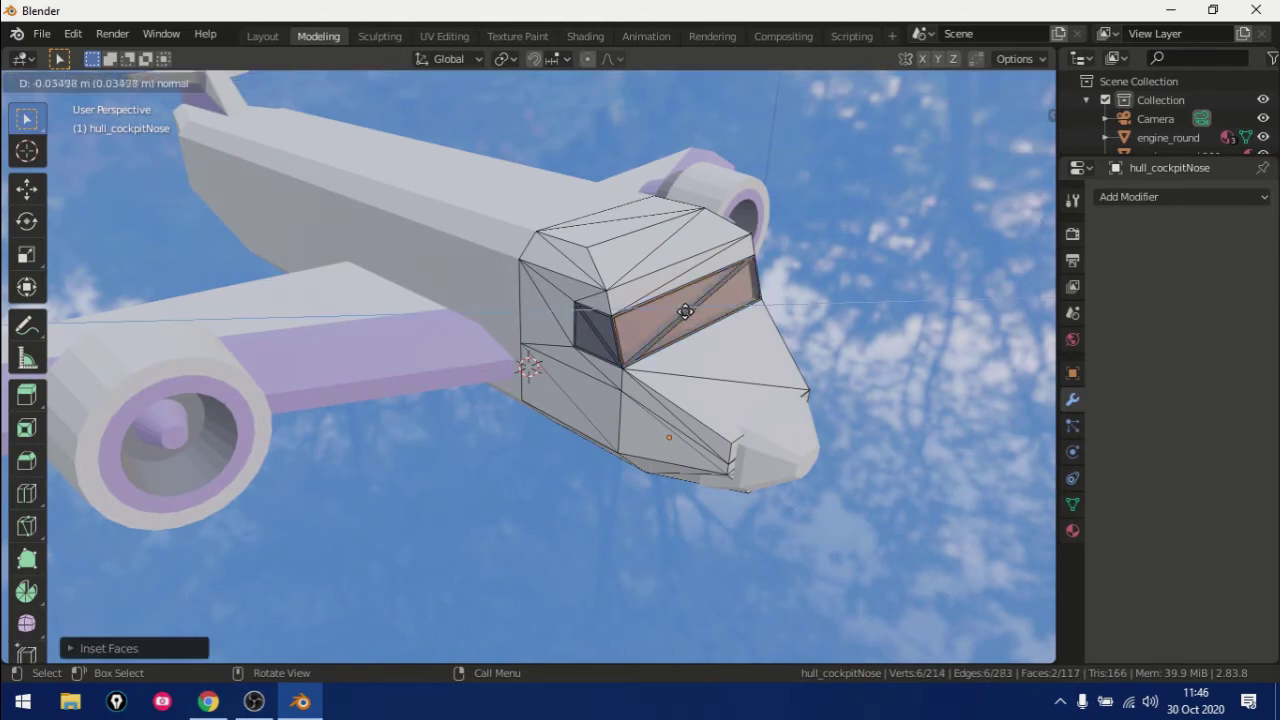
key(e)
key(Escape)
click(727, 348)
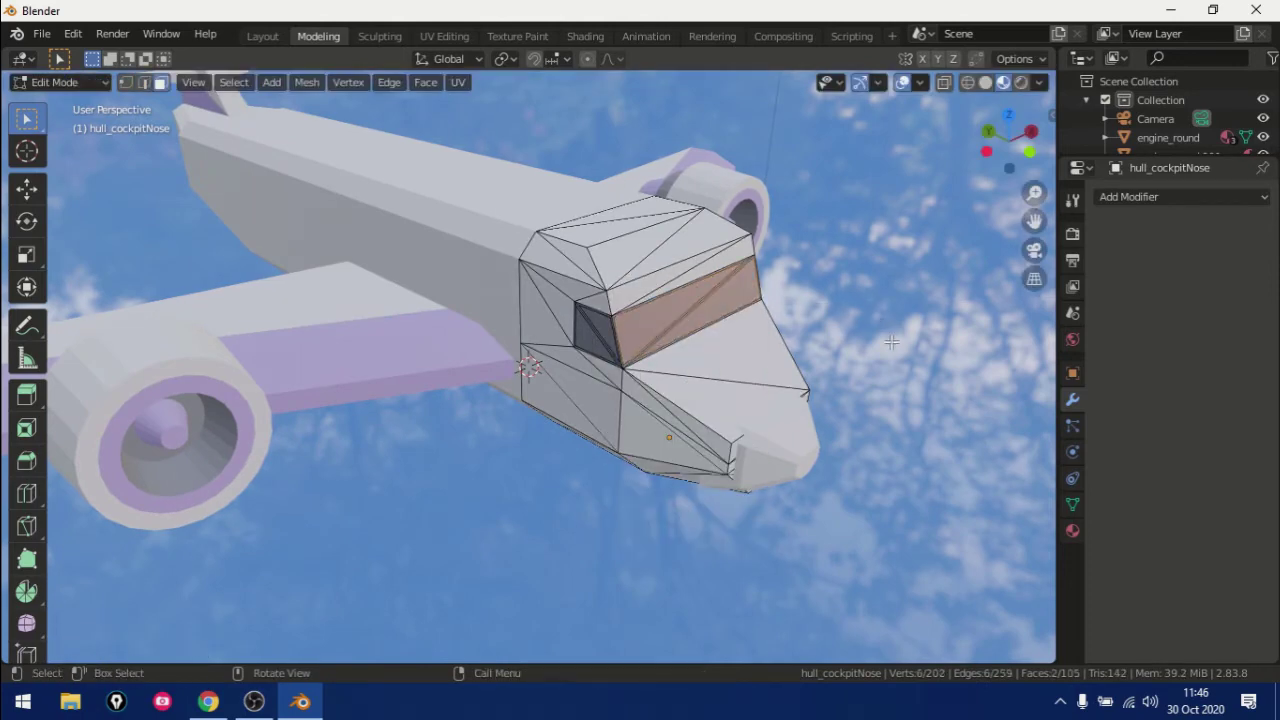
middle_drag(688, 324, 582, 278)
shift+click(582, 278)
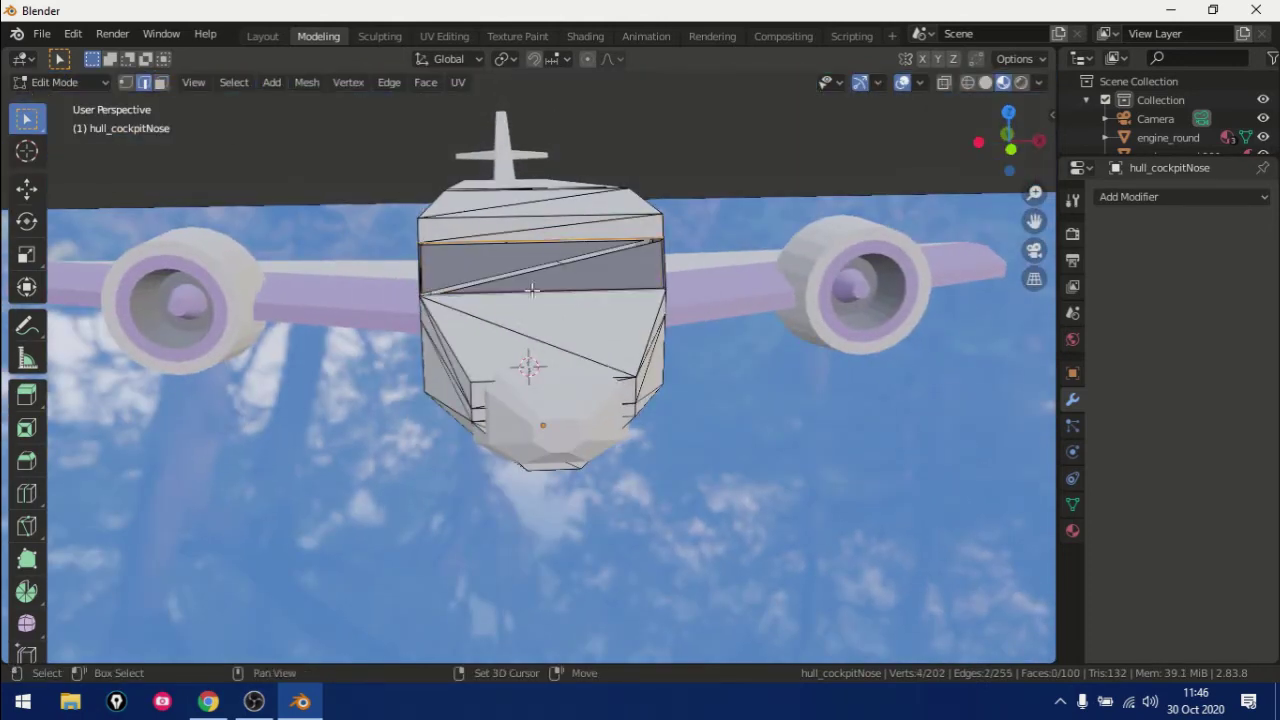
mouse_move(688, 256)
middle_down()
mouse_move(677, 298)
mouse_move(614, 280)
mouse_move(328, 313)
mouse_move(563, 230)
middle_up()
- Rebuild the windshield by deleting its faces, filling the hole, then insetting and extruding it inward
key(x)
key(f)
key(i)
mouse_move(632, 290)
middle_down()
mouse_move(757, 294)
mouse_move(666, 391)
mouse_move(506, 363)
mouse_move(503, 423)
middle_up()
click(637, 296)
key(e)
click(636, 297)
key(Tab)
- Add a small scaled-down Ico Sphere and move it beside the wing
key(shift+a)
click(330, 264)
key(s)
click(617, 366)
key(g)
scroll(386, 240, up, 5)
scroll(526, 374, down, 4)
click(526, 374)
scroll(562, 383, up, 3)
- Duplicate the icosphere and slide the copy along the wing
key(shift+d)
click(503, 423)
scroll(503, 423, up, 3)
scroll(523, 406, up, 4)
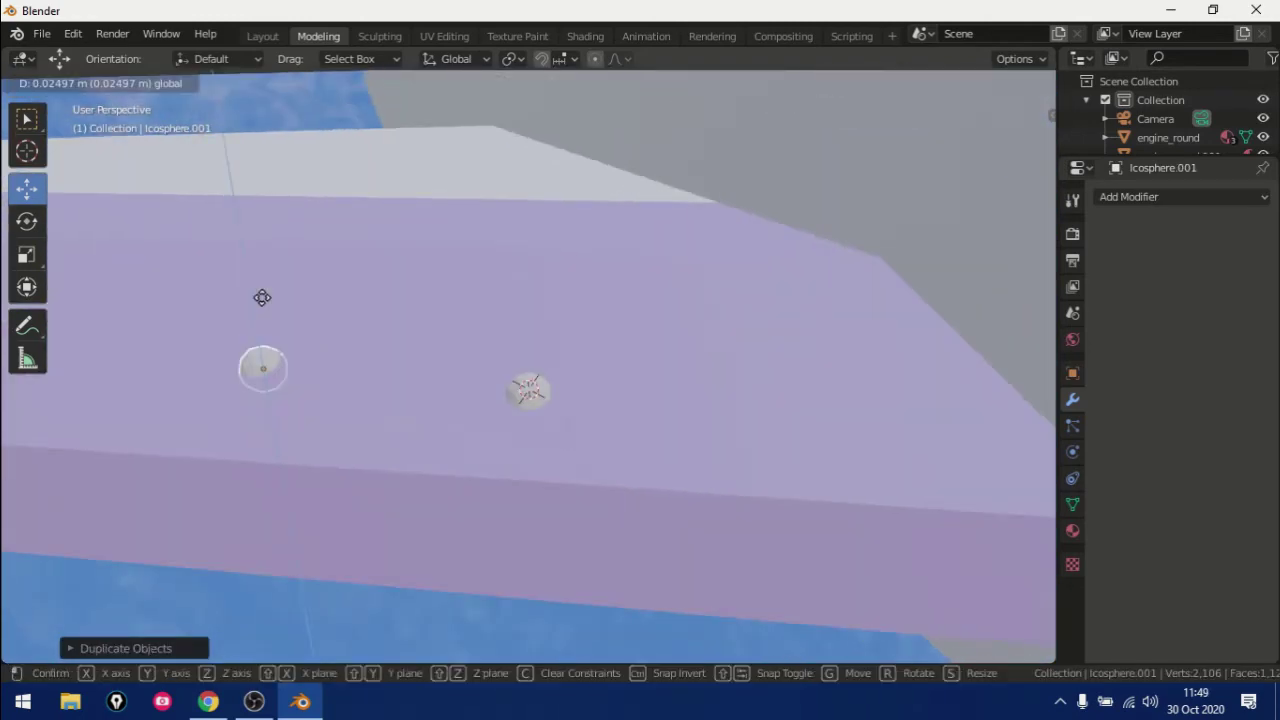
drag(251, 300, 247, 301)
scroll(476, 484, down, 3)
- Select both icospheres in the enlarged outliner and delete them
key(Tab)
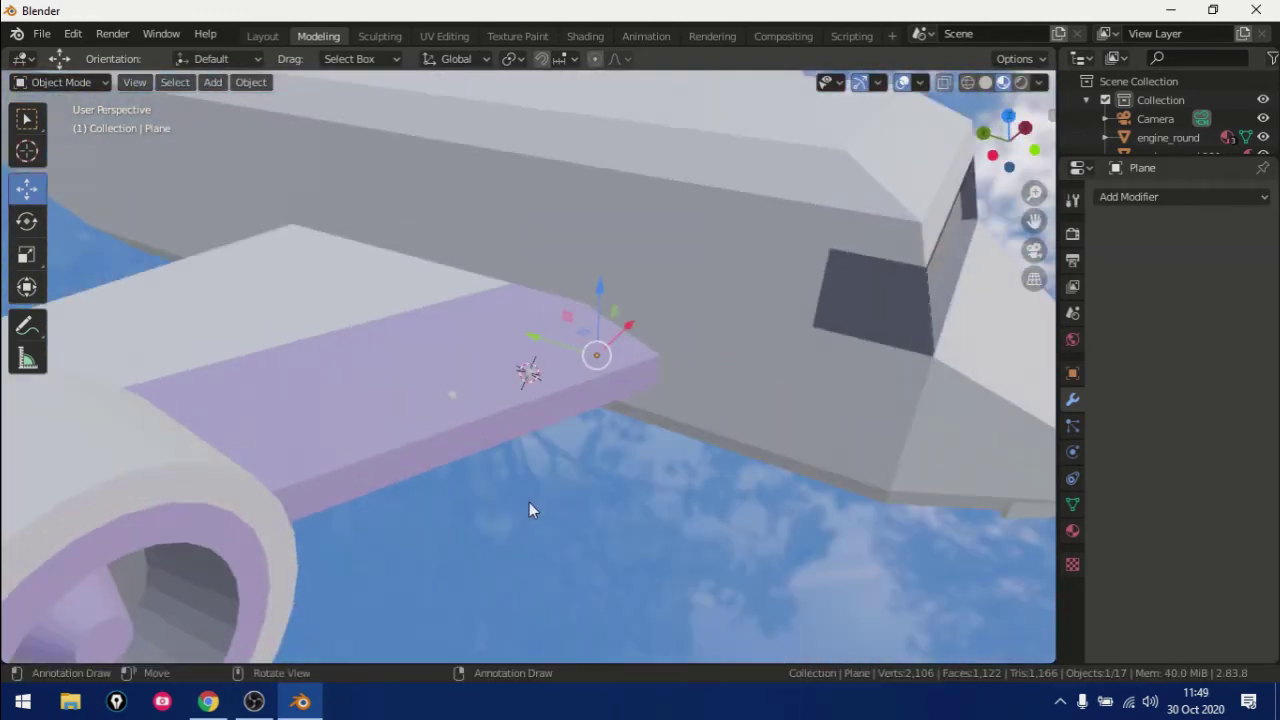
scroll(529, 502, down, 3)
click(512, 381)
drag(1196, 157, 1196, 385)
click(1159, 254)
ctrl+click(1170, 273)
right_click(1170, 273)
click(1100, 306)
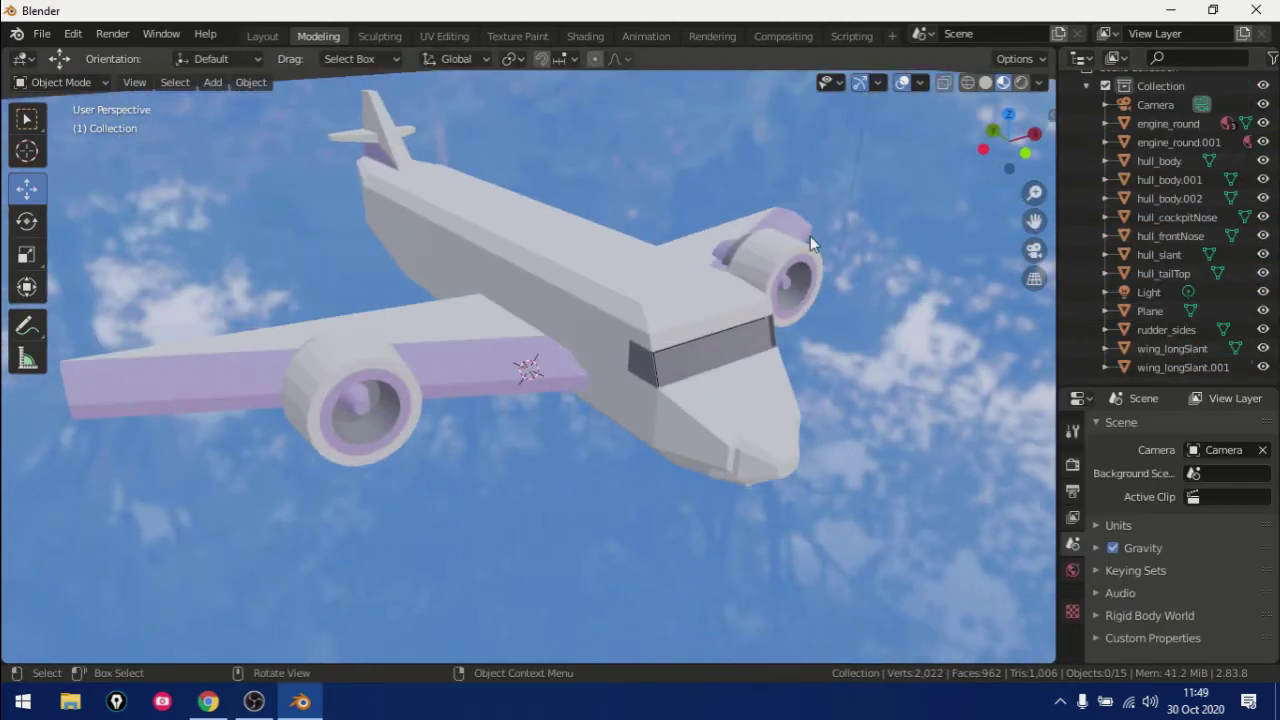
click(585, 35)
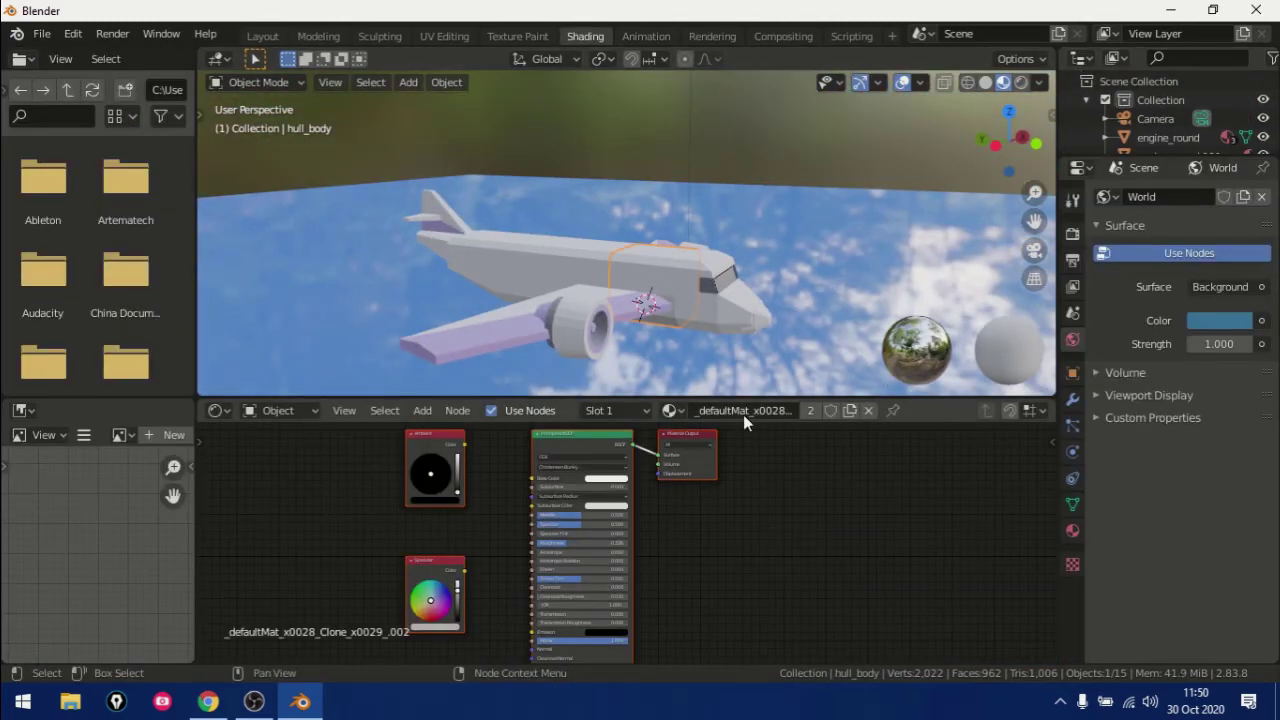
- Assign the shared white material to the hull body and long wing, then select the next hull part
middle_drag(560, 300, 519, 281)
click(669, 410)
click(702, 480)
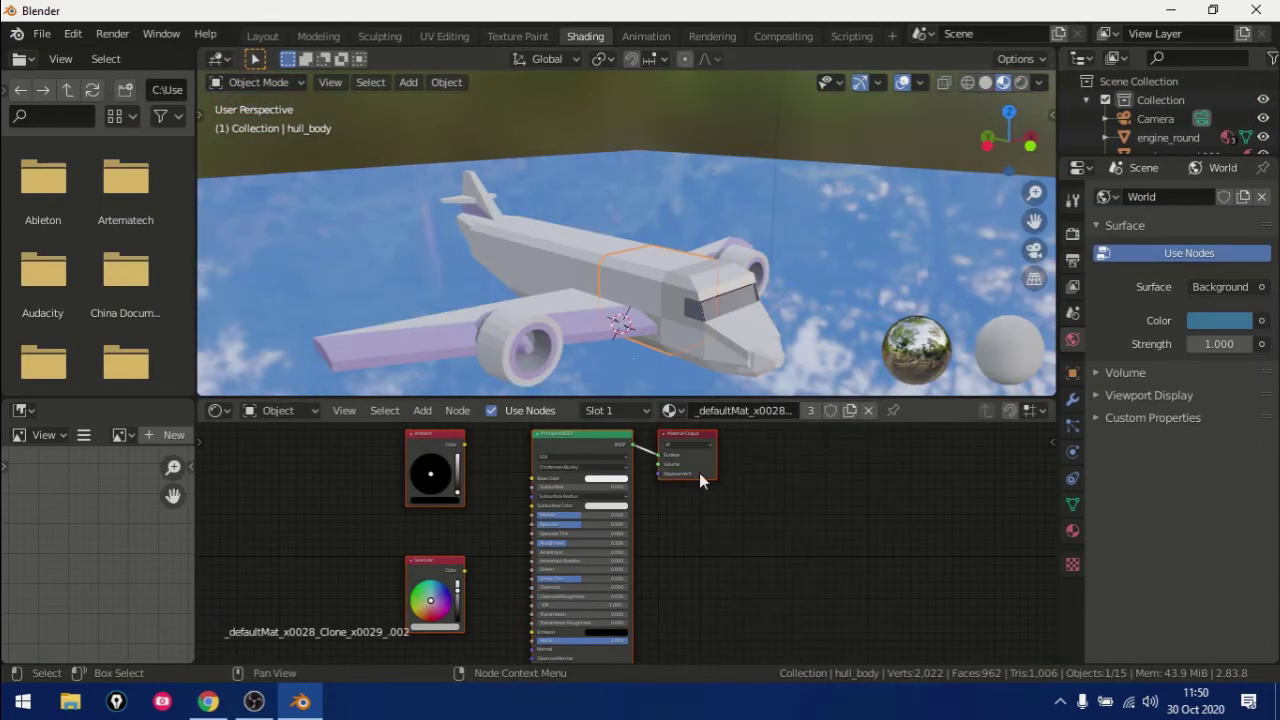
click(400, 345)
click(669, 410)
scroll(754, 500, down, 3)
click(754, 486)
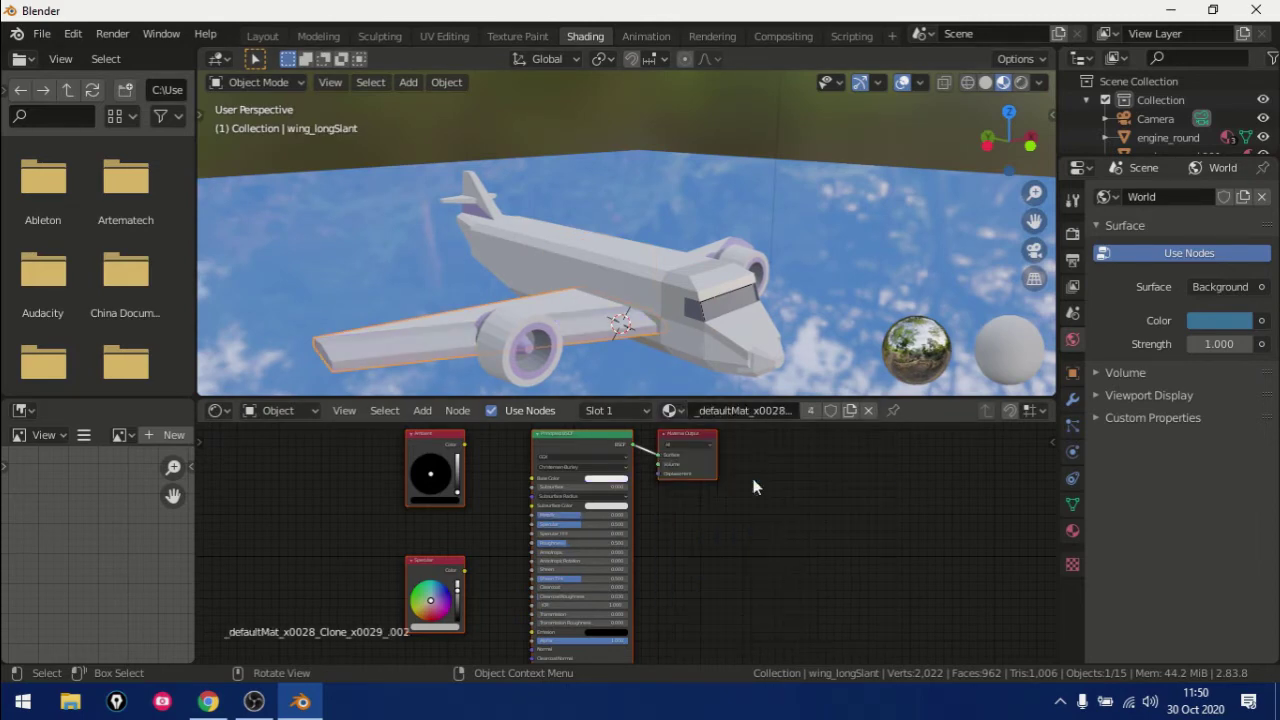
click(621, 267)
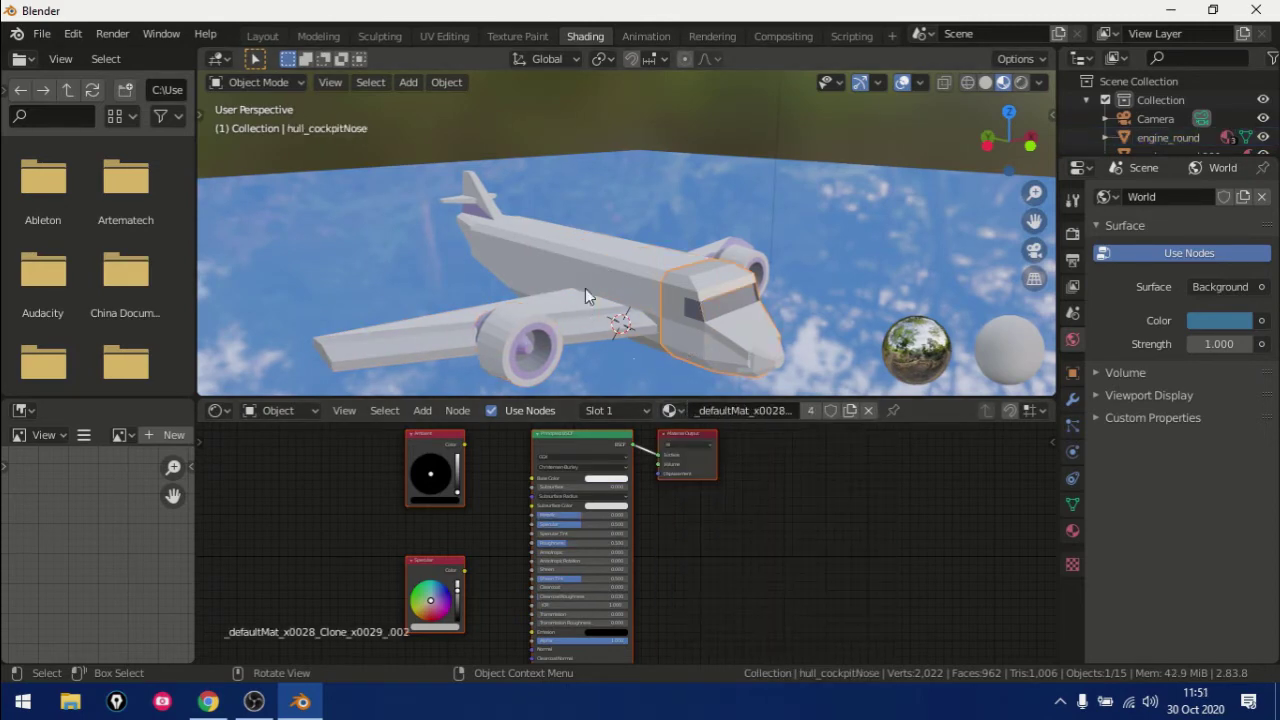
mouse_move(585, 295)
middle_down()
mouse_move(283, 309)
mouse_move(650, 331)
middle_up()
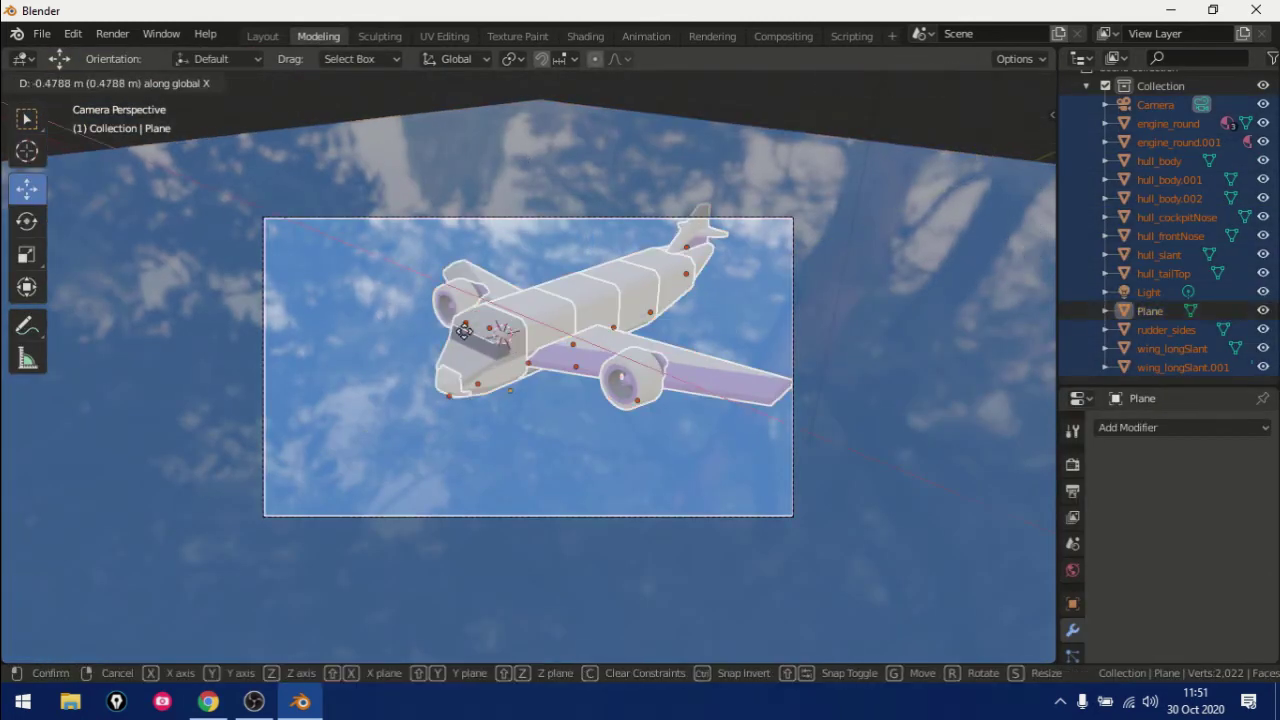
- Cancel the aircraft moves so the airliner stays in frame, and reselect the backdrop plane
key(Escape)
key(n)
key(n)
key(g)
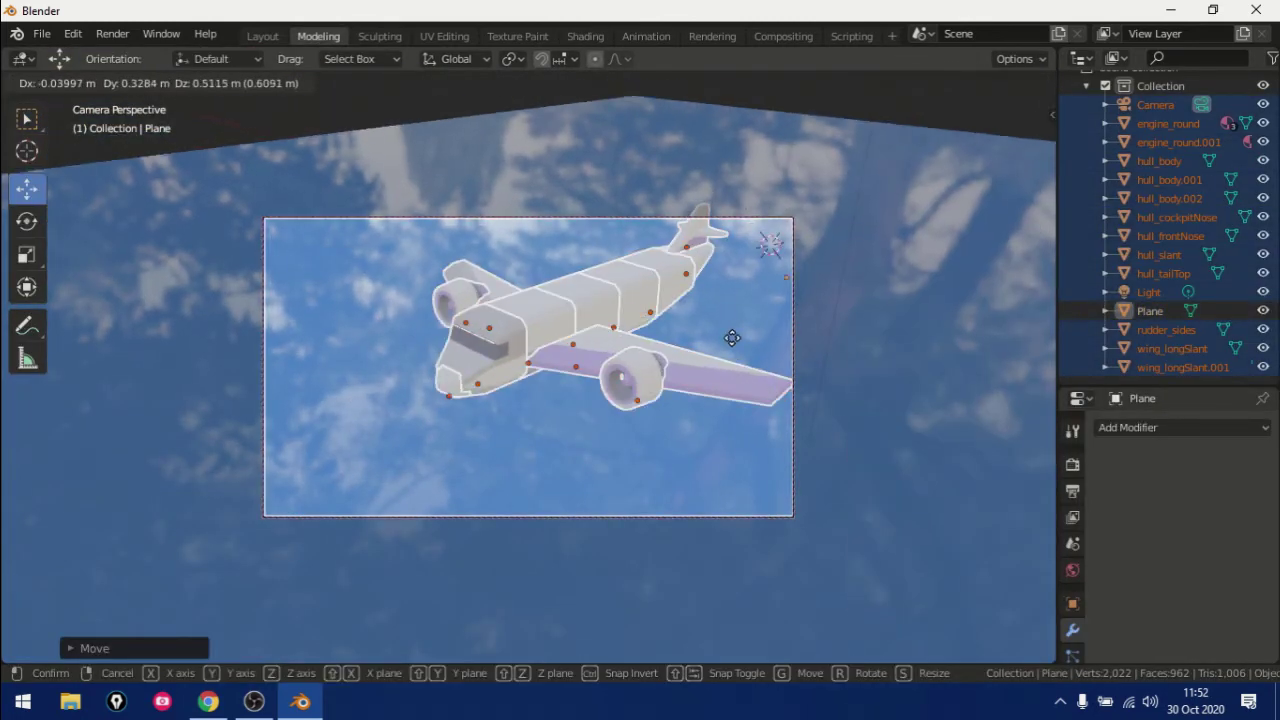
key(Escape)
click(674, 318)
click(371, 429)
click(611, 172)
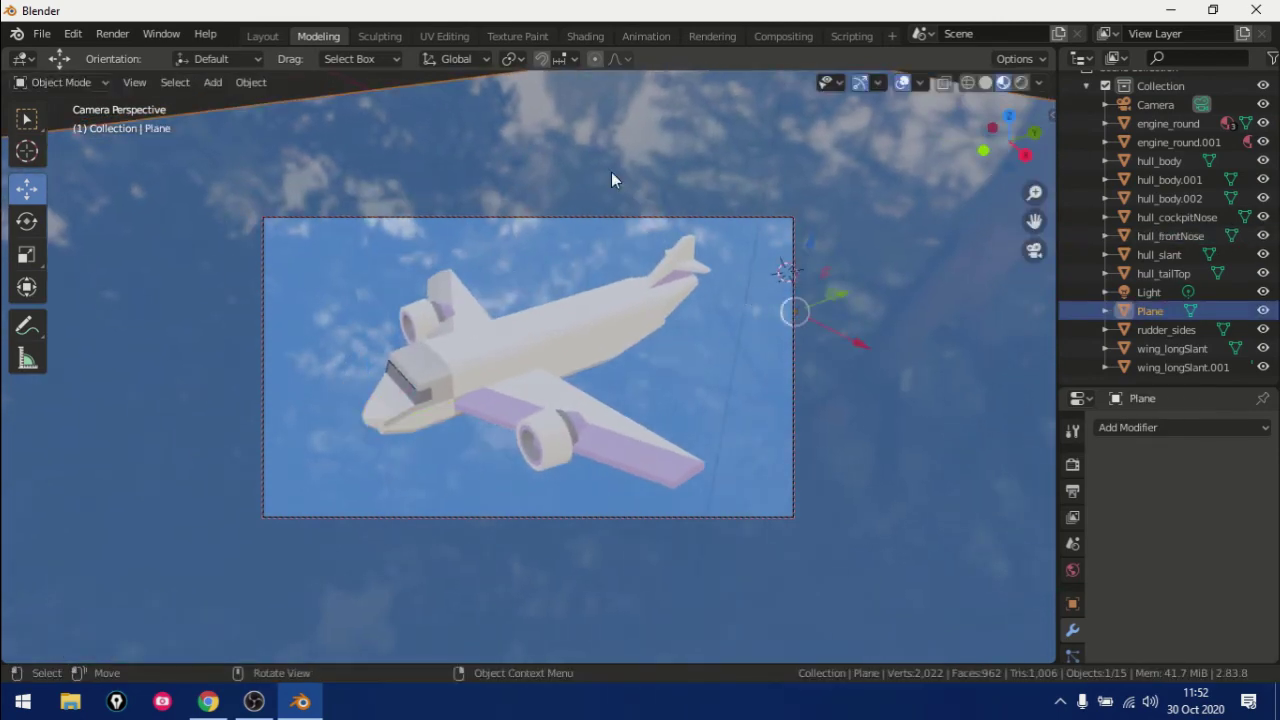
- Orbit out of the camera view and select all the aircraft parts
click(112, 33)
middle_drag(516, 355, 970, 266)
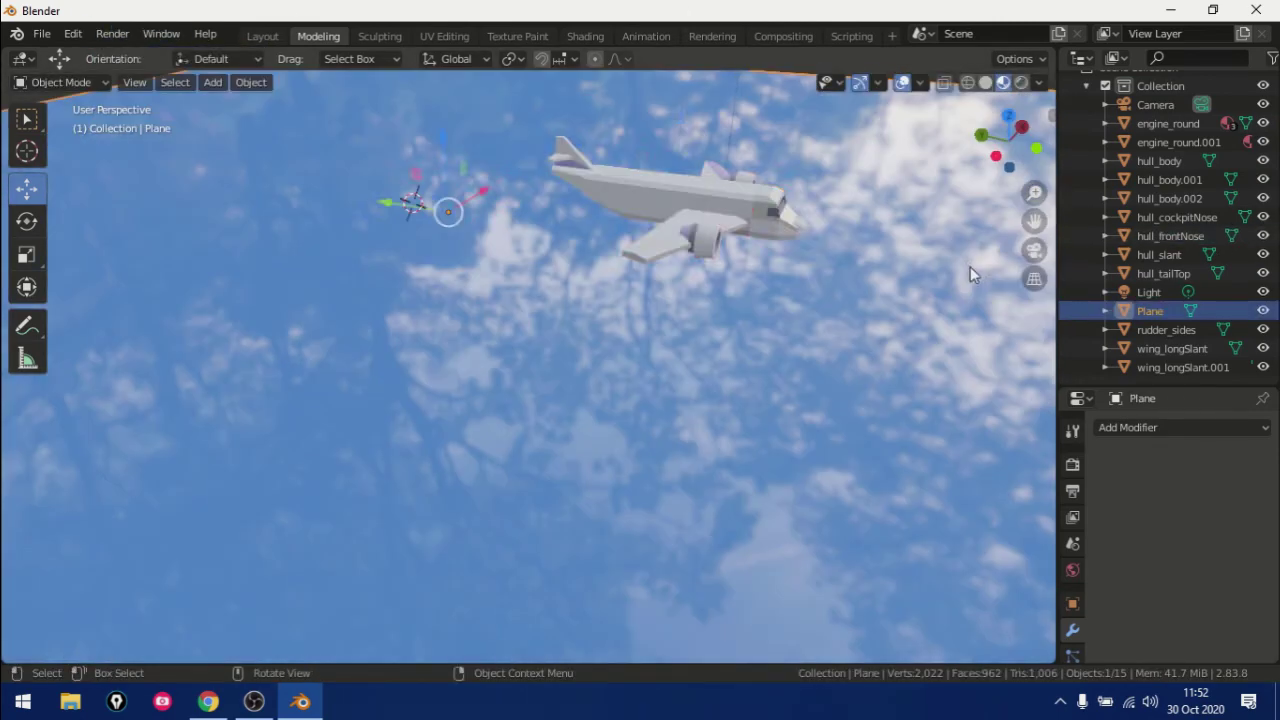
key(a)
click(112, 33)
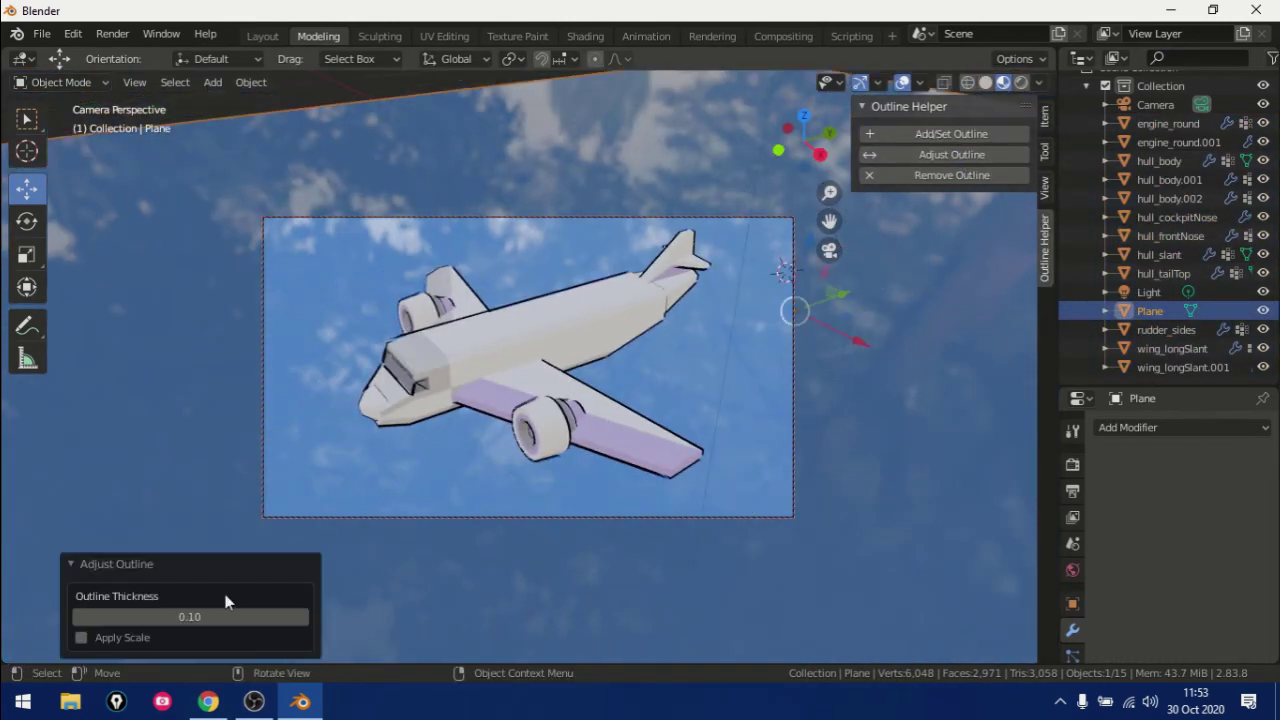
- Box-select all aircraft parts, add outlines, and set the outline thickness to 0.05
drag(280, 230, 760, 486)
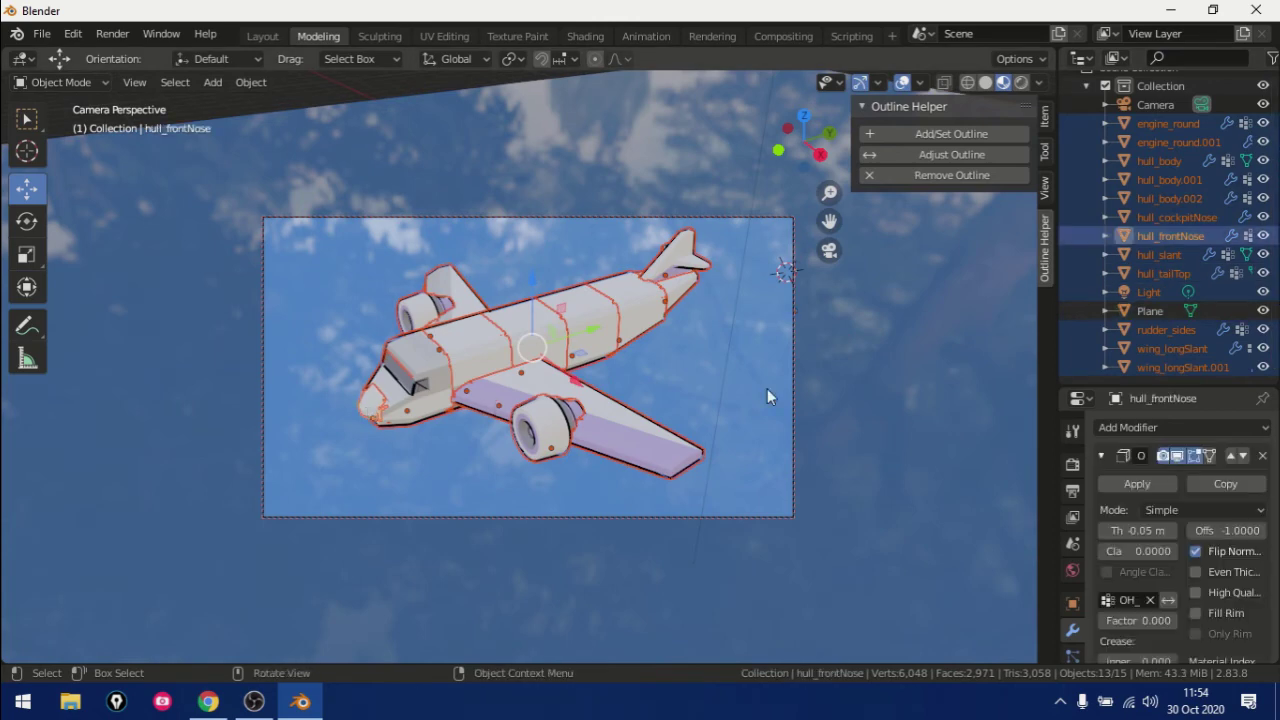
click(951, 154)
click(211, 617)
text(0.05)
key(Return)
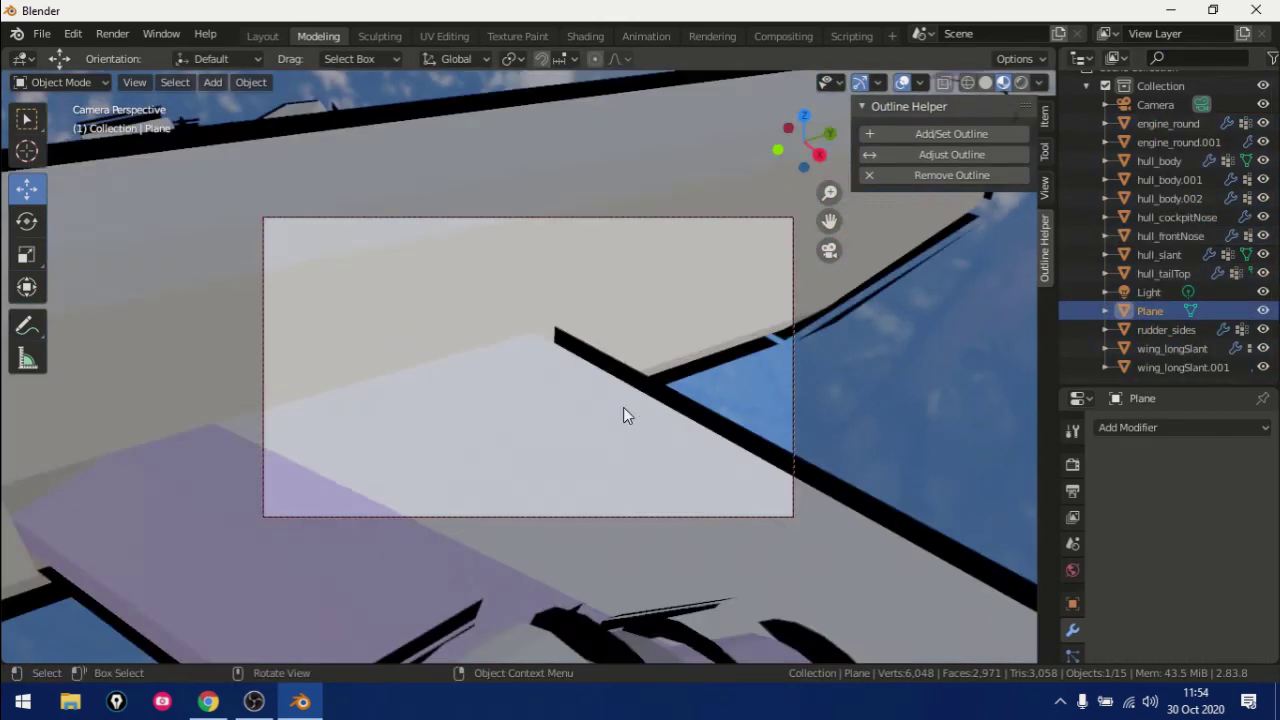